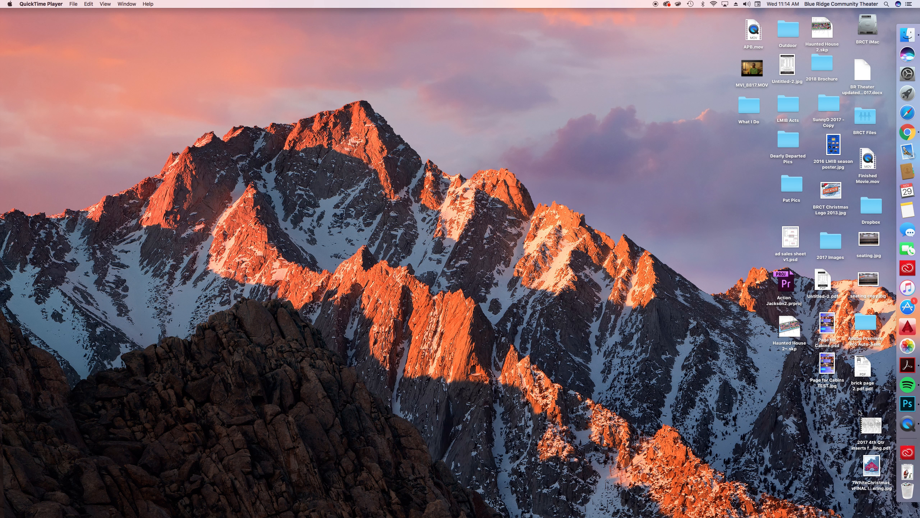
Launch Photoshop and open Ad 1.psd from the Final folder inside Dearly Departed Pics
{"action": "left_click", "coordinate": [908, 405]}
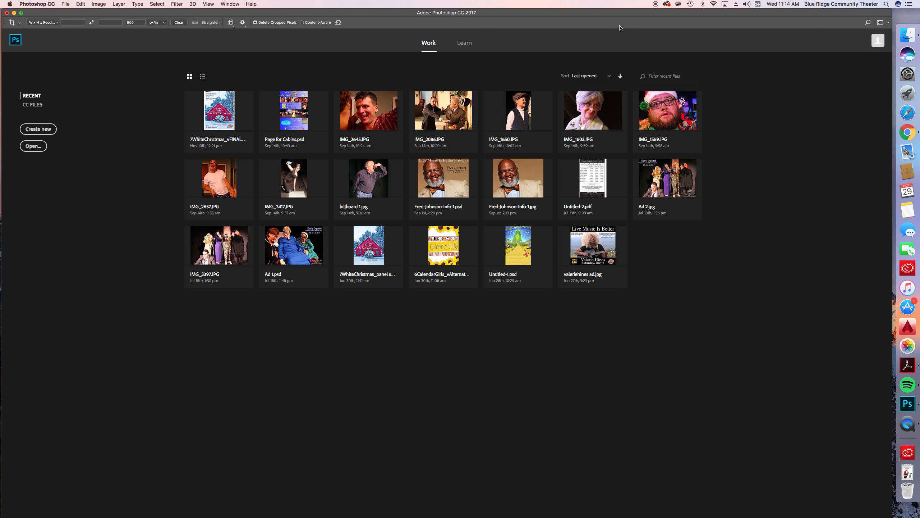
{"action": "left_click_drag", "start_coordinate": [627, 13], "coordinate": [418, 13]}
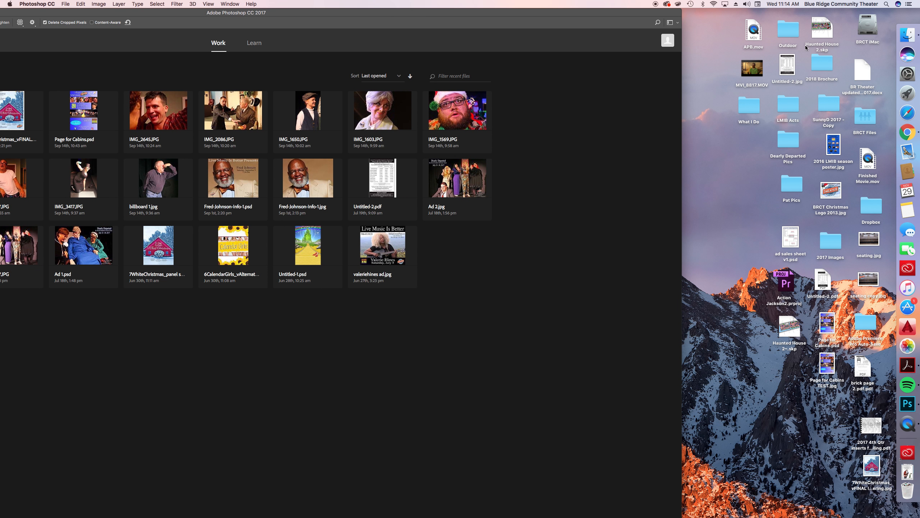
{"action": "double_click", "coordinate": [787, 144]}
{"action": "left_click", "coordinate": [580, 167]}
{"action": "double_click", "coordinate": [581, 167]}
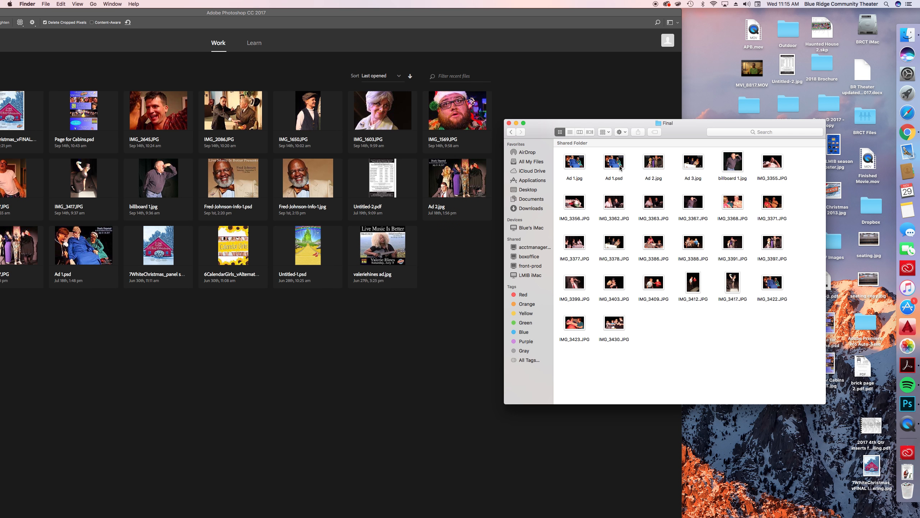
{"action": "left_click", "coordinate": [620, 180]}
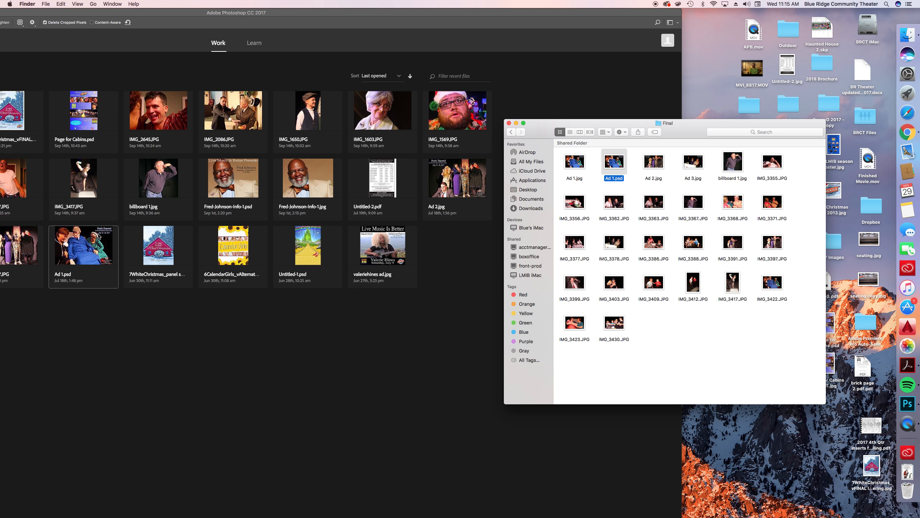
{"action": "double_click", "coordinate": [621, 164]}
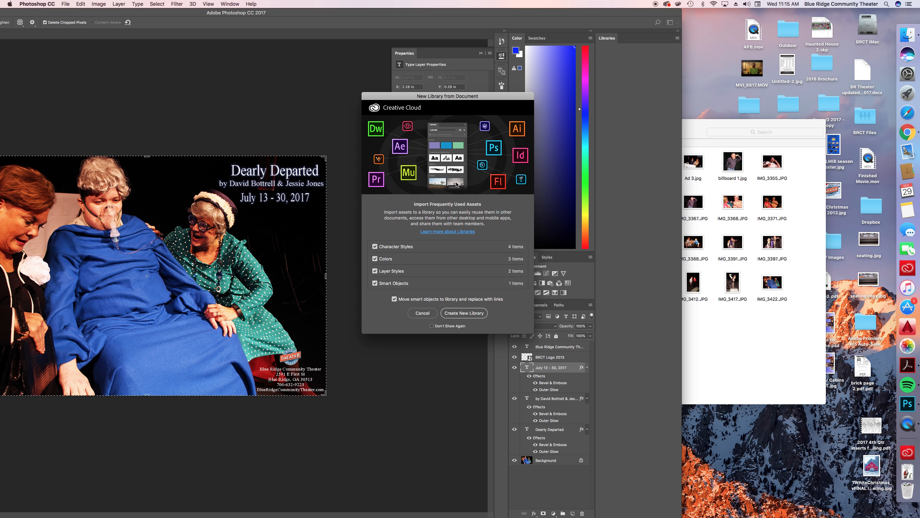
Decline importing the document's assets into a new library, restore the window to full screen width and activate the Move tool
{"action": "left_click", "coordinate": [424, 313]}
{"action": "double_click", "coordinate": [259, 16]}
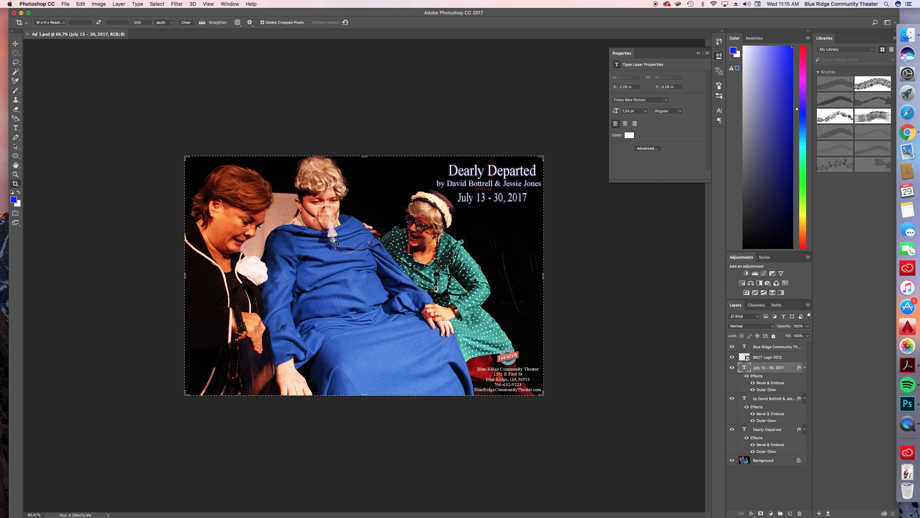
{"action": "left_click", "coordinate": [17, 44]}
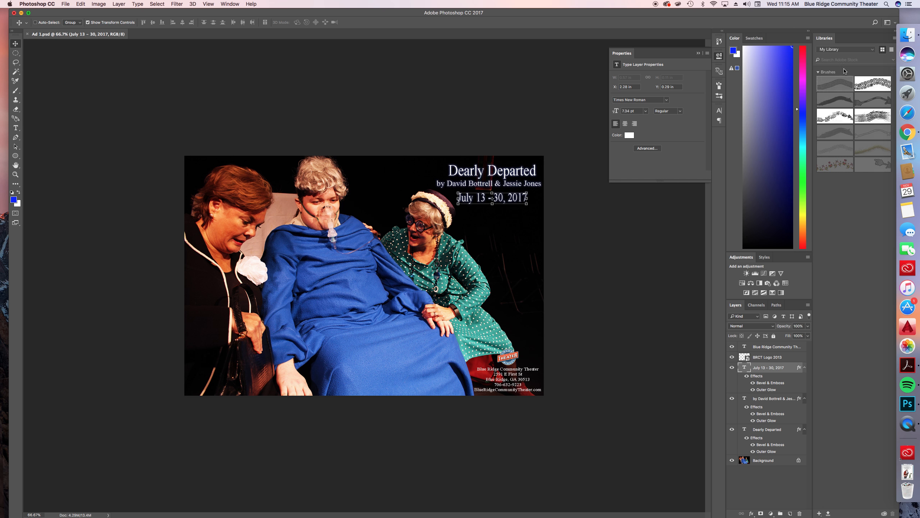
Try placing the JPEG version of BRC Theater Logo 2013 from the Downloads folder onto the ad, and cancel the placement
{"action": "left_click", "coordinate": [915, 37]}
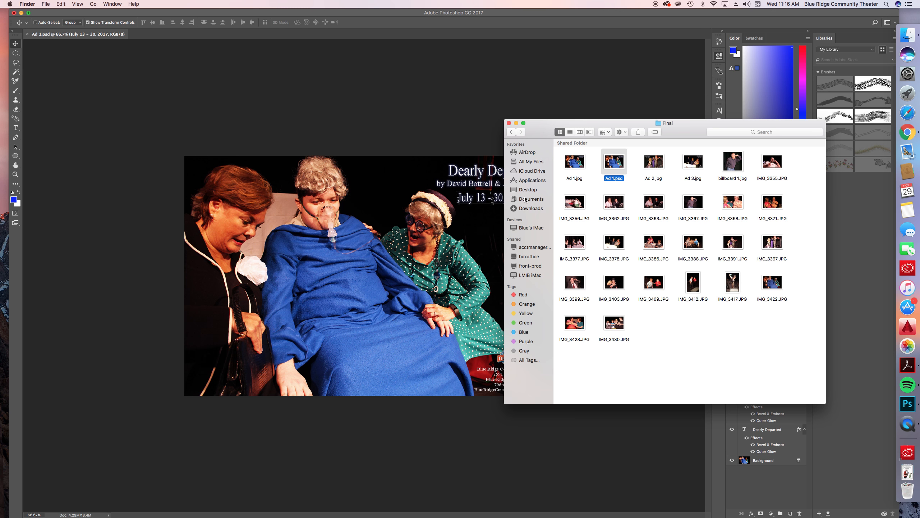
{"action": "left_click", "coordinate": [530, 209]}
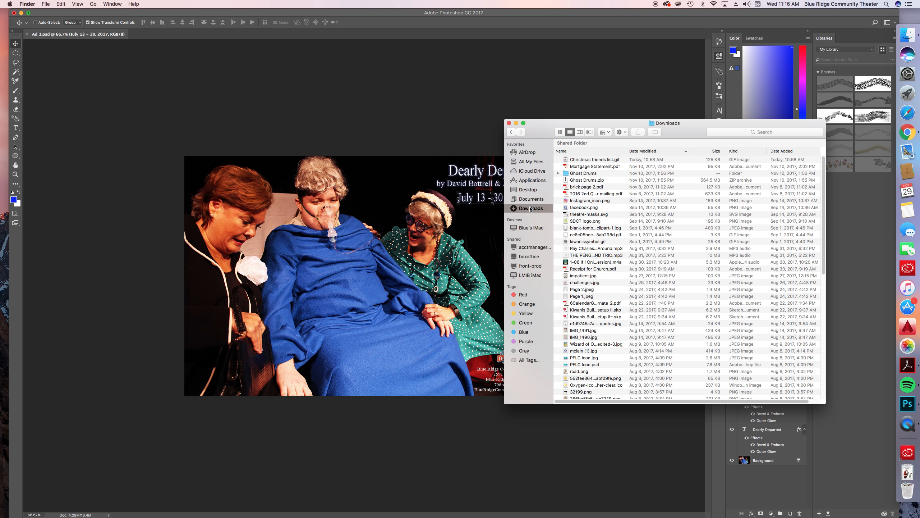
{"action": "scroll", "coordinate": [599, 256], "scroll_direction": "down", "scroll_amount": 10}
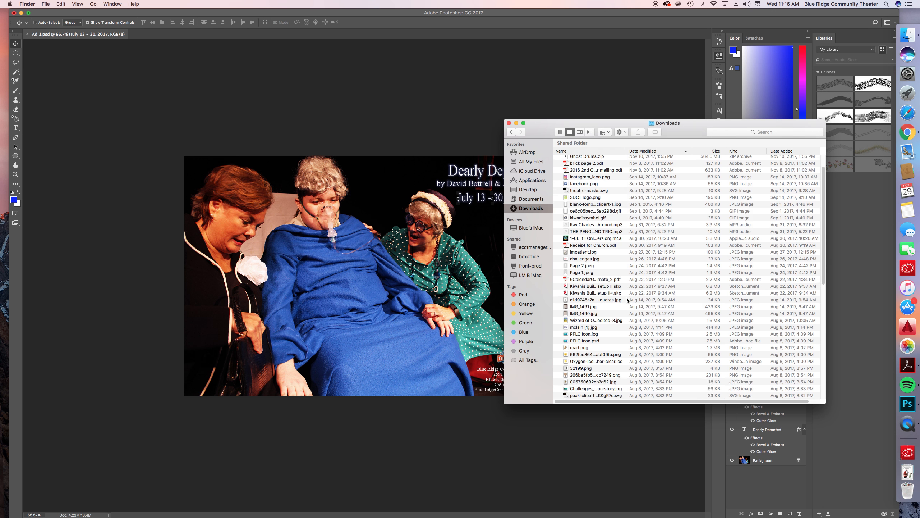
{"action": "scroll", "coordinate": [625, 300], "scroll_direction": "down", "scroll_amount": 3}
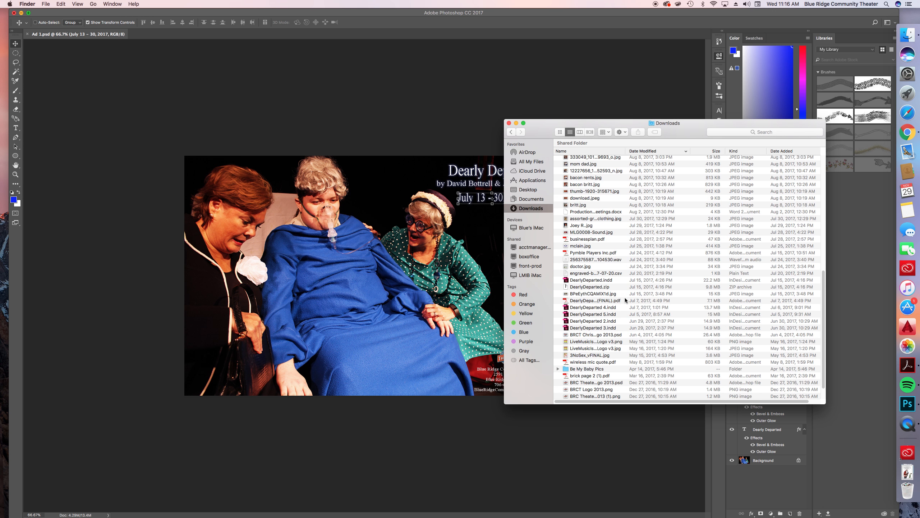
{"action": "left_click", "coordinate": [602, 370]}
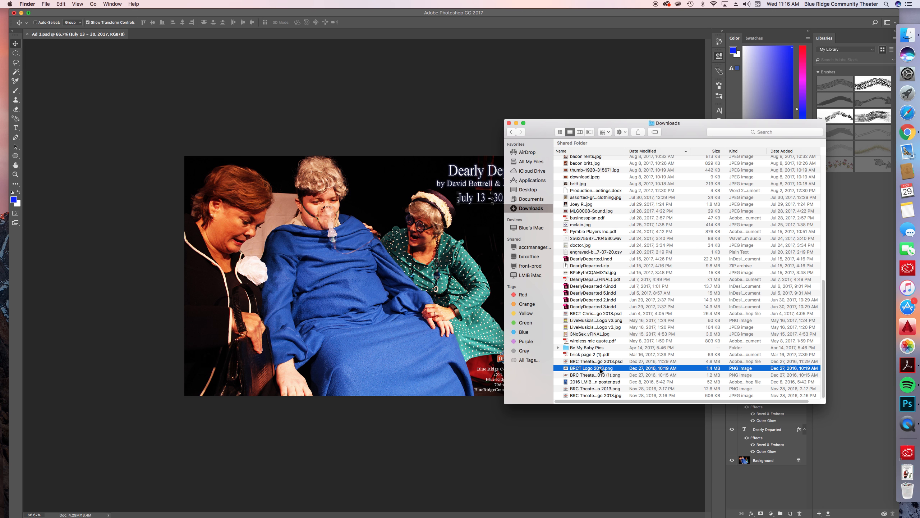
{"action": "left_click", "coordinate": [614, 396]}
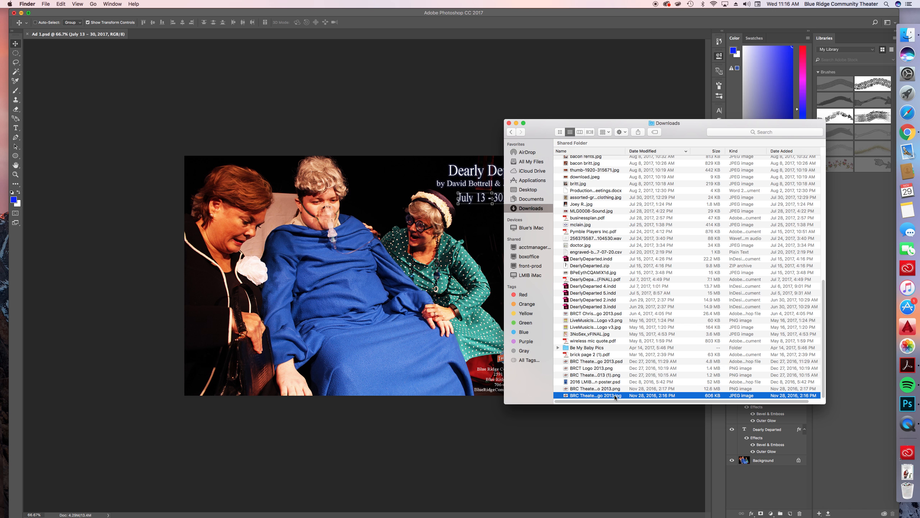
{"action": "left_click_drag", "start_coordinate": [614, 398], "coordinate": [367, 288]}
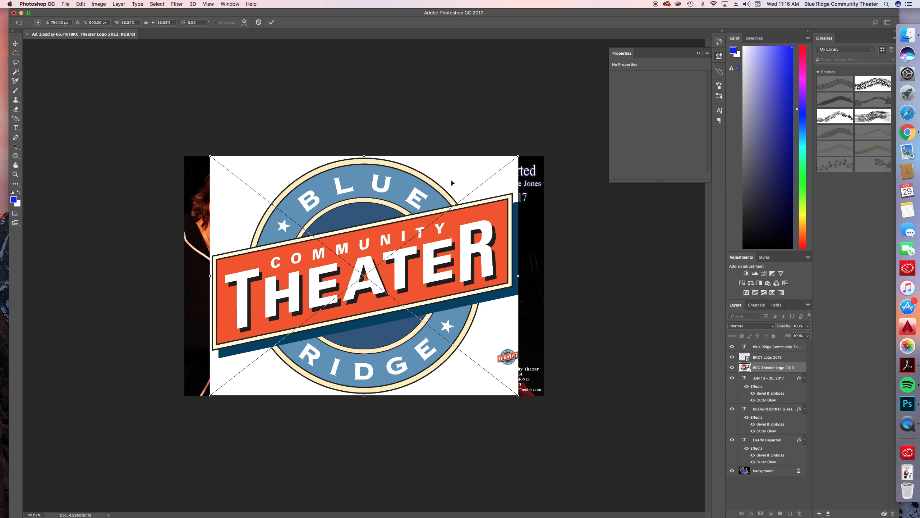
{"action": "key", "text": "Escape"}
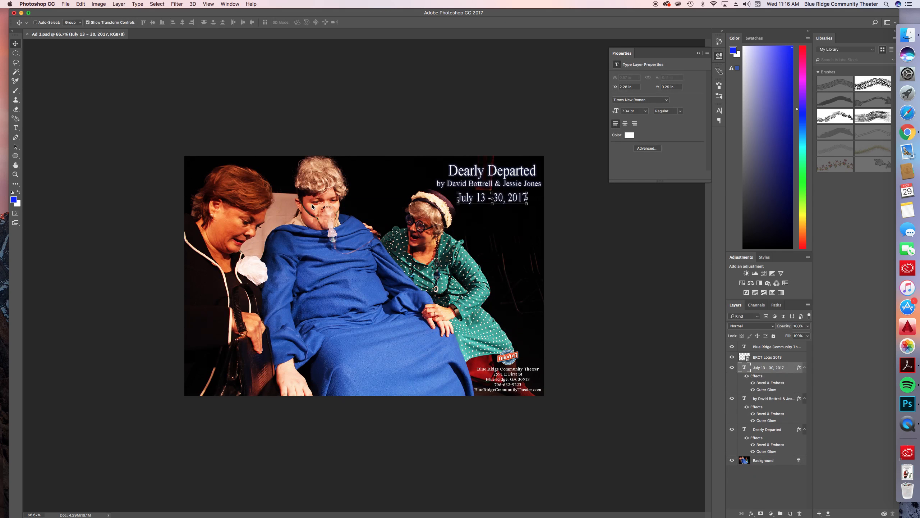
Try placing the transparent BRCT Logo 2013.png from Downloads onto the ad, and cancel the placement
{"action": "left_click", "coordinate": [908, 37]}
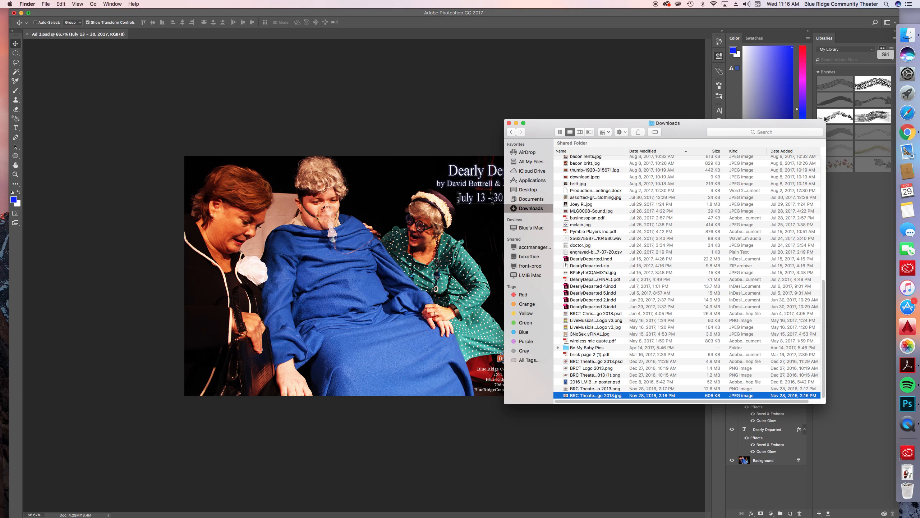
{"action": "left_click", "coordinate": [607, 368]}
{"action": "left_click_drag", "start_coordinate": [607, 368], "coordinate": [337, 286]}
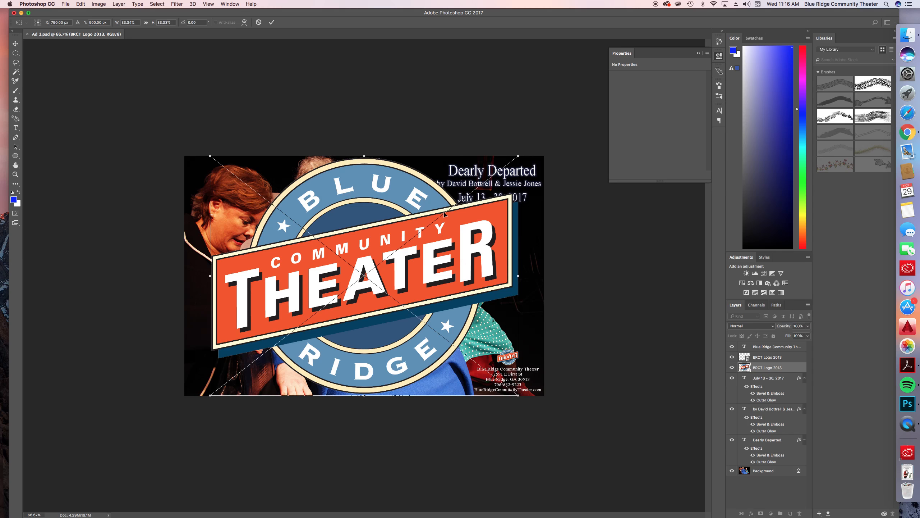
{"action": "key", "text": "Escape"}
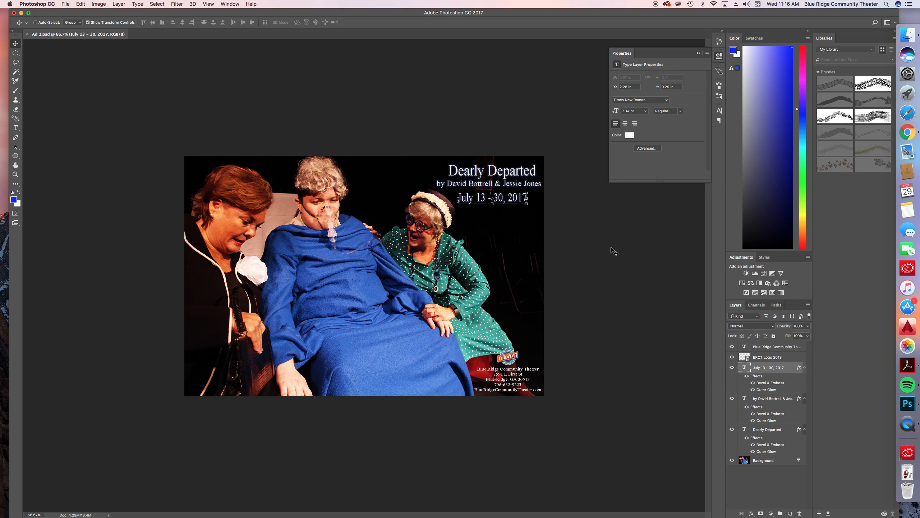
Open IMG_3421.JPG from the Dearly Departed Pics folder as a separate document and compare it with Ad 1.psd
{"action": "left_click", "coordinate": [908, 35]}
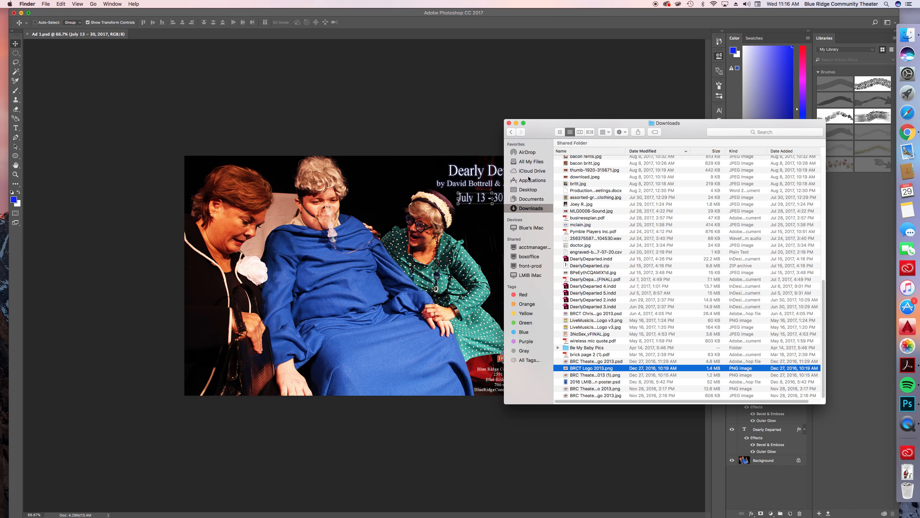
{"action": "left_click", "coordinate": [535, 191]}
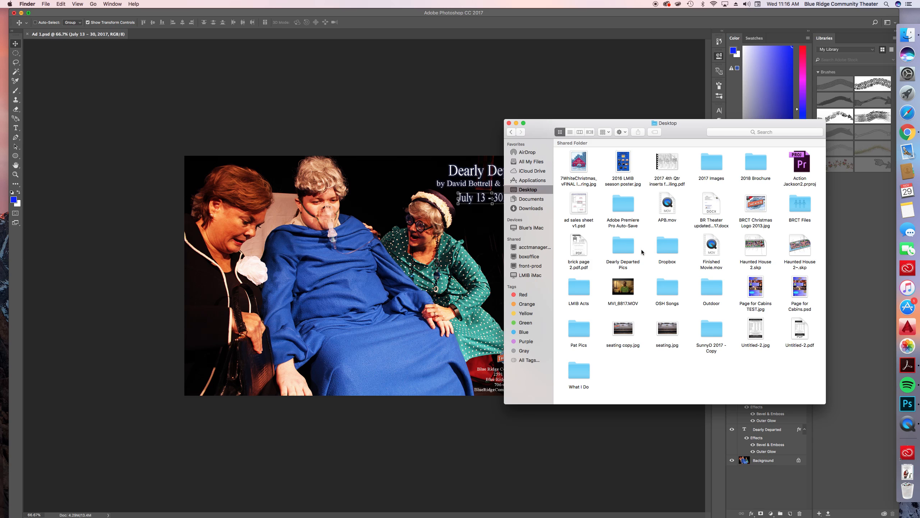
{"action": "double_click", "coordinate": [623, 248]}
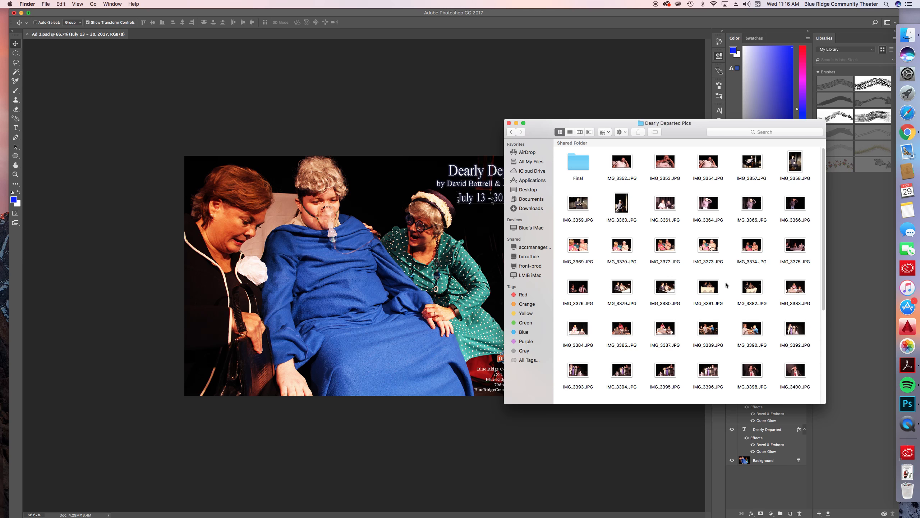
{"action": "scroll", "coordinate": [726, 285], "scroll_direction": "down", "scroll_amount": 10}
{"action": "scroll", "coordinate": [729, 286], "scroll_direction": "down", "scroll_amount": 2}
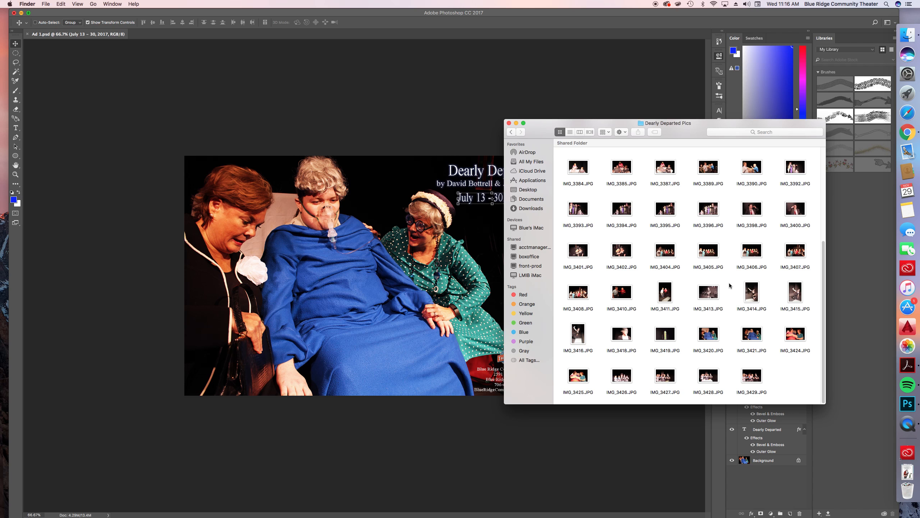
{"action": "left_click", "coordinate": [752, 336]}
{"action": "left_click_drag", "start_coordinate": [753, 335], "coordinate": [215, 36]}
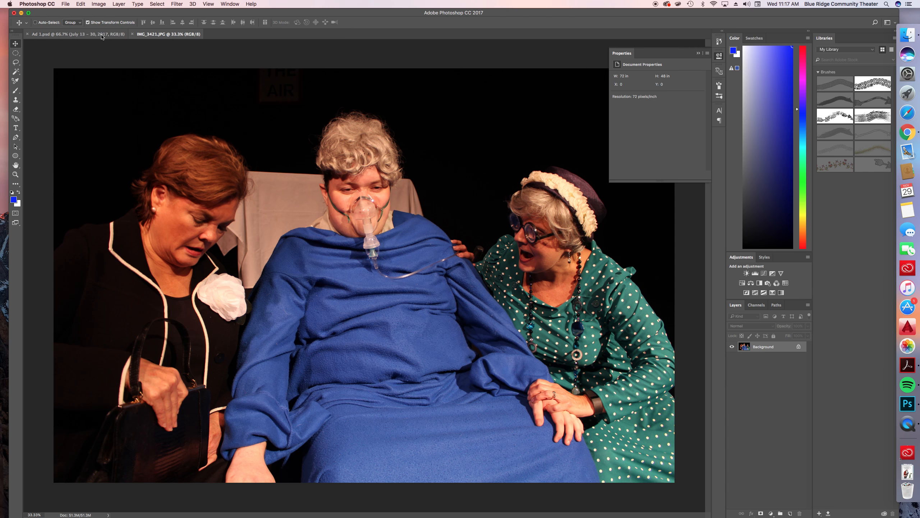
{"action": "left_click", "coordinate": [112, 34]}
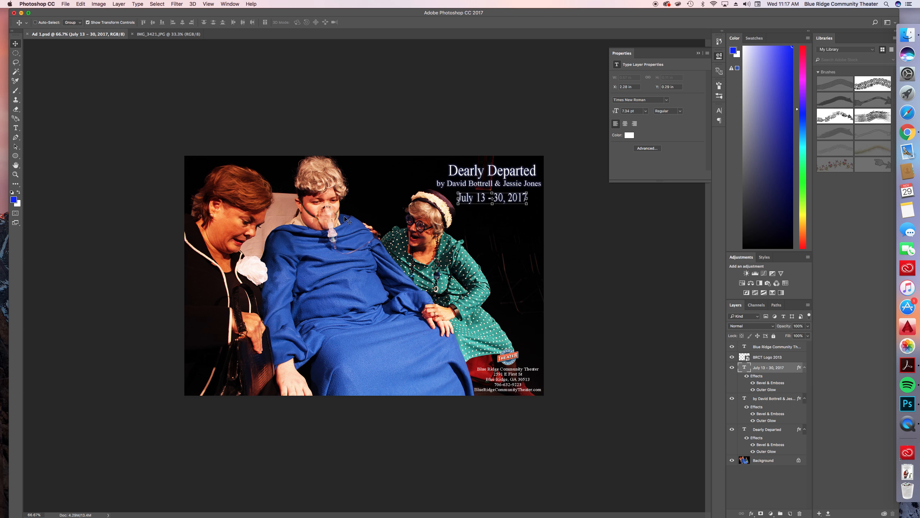
{"action": "left_click", "coordinate": [187, 34]}
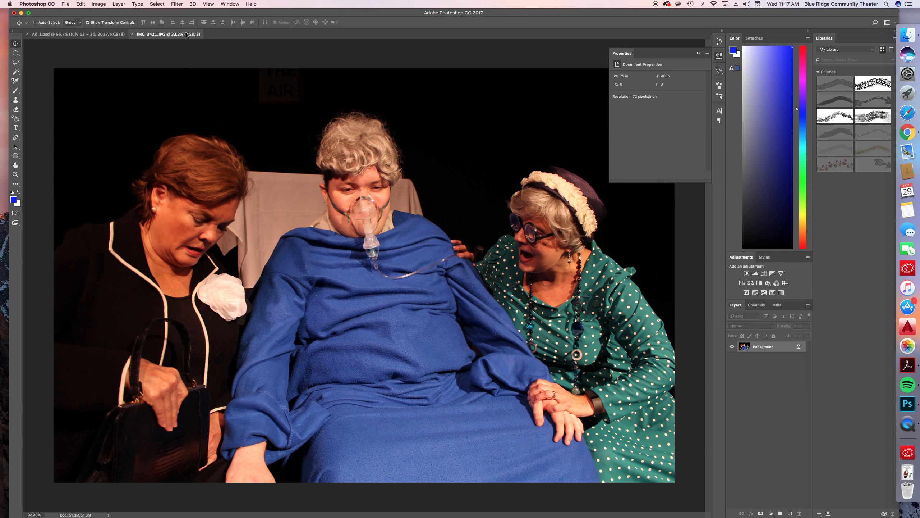
Open IMG_3420.JPG from the same folder as another document and close it again
{"action": "left_click", "coordinate": [907, 35]}
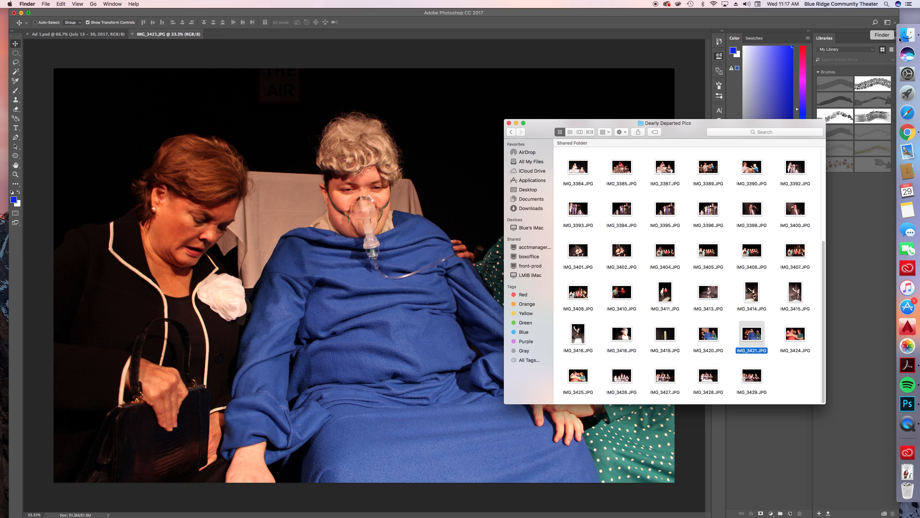
{"action": "left_click_drag", "start_coordinate": [708, 333], "coordinate": [357, 34]}
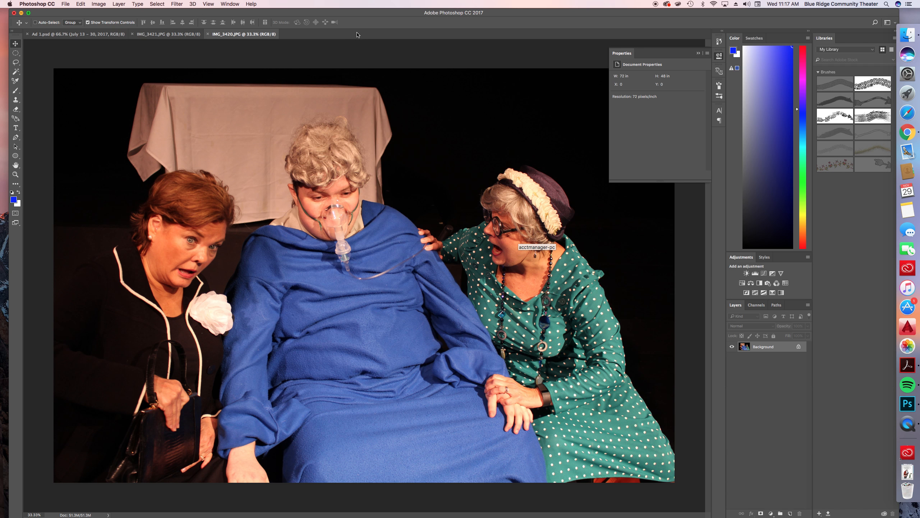
{"action": "left_click", "coordinate": [209, 35]}
Collapse the document properties and apply Brightness/Contrast to IMG_3421.JPG with brightness 17 and slightly raised contrast
{"action": "left_click", "coordinate": [698, 53]}
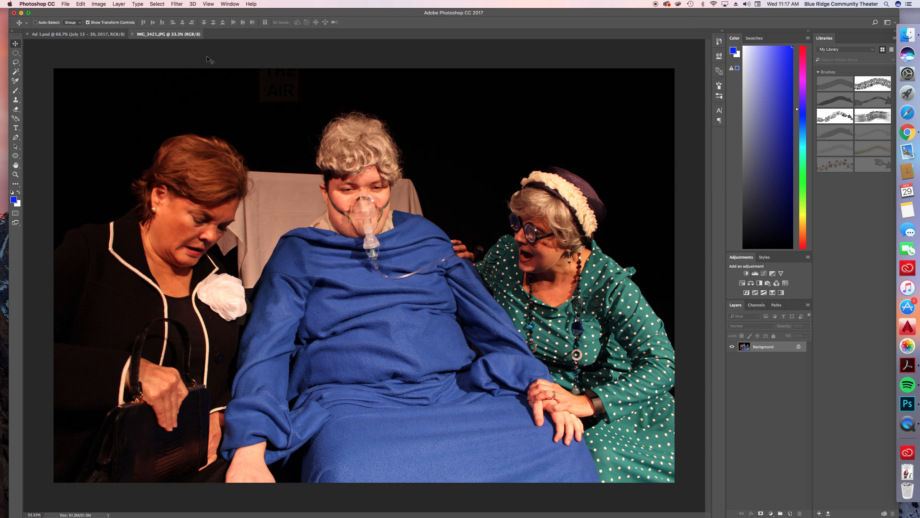
{"action": "left_click", "coordinate": [101, 5]}
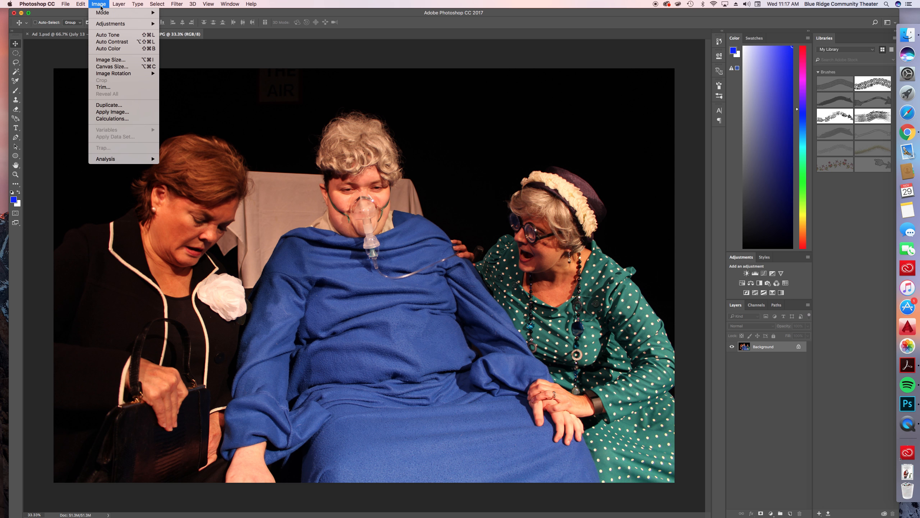
{"action": "mouse_move", "coordinate": [123, 24]}
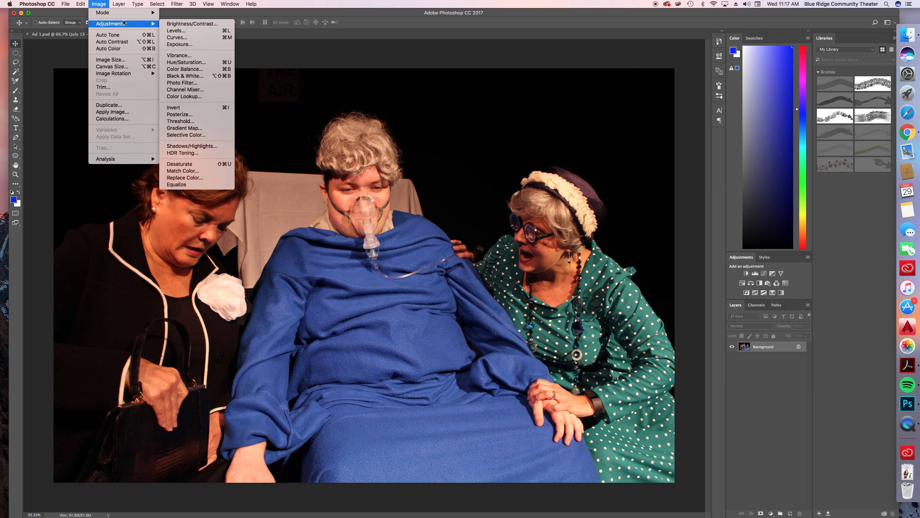
{"action": "left_click", "coordinate": [198, 26]}
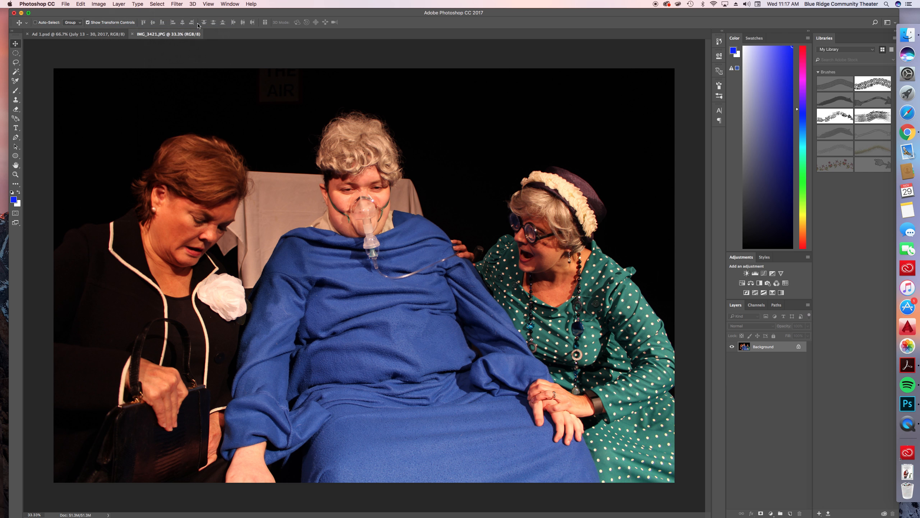
{"action": "left_click_drag", "start_coordinate": [431, 240], "coordinate": [435, 242]}
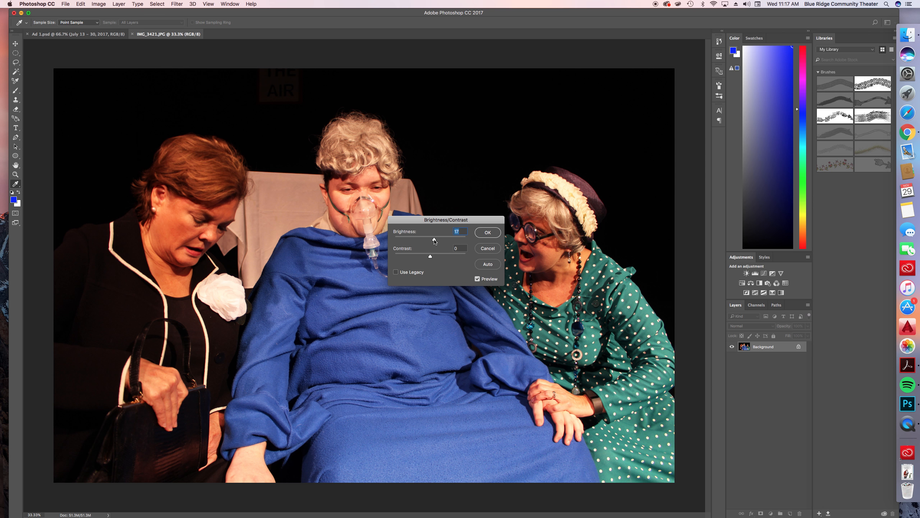
{"action": "left_click_drag", "start_coordinate": [435, 241], "coordinate": [436, 256]}
{"action": "left_click", "coordinate": [488, 233]}
{"action": "key", "text": "v"}
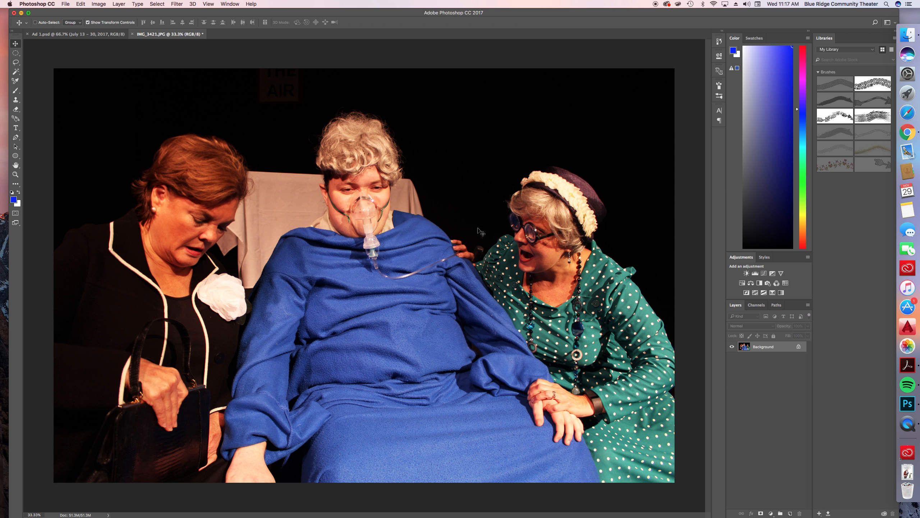
Apply a slight Vibrance adjustment to IMG_3421.JPG using its vibrance and saturation settings
{"action": "left_click", "coordinate": [104, 4]}
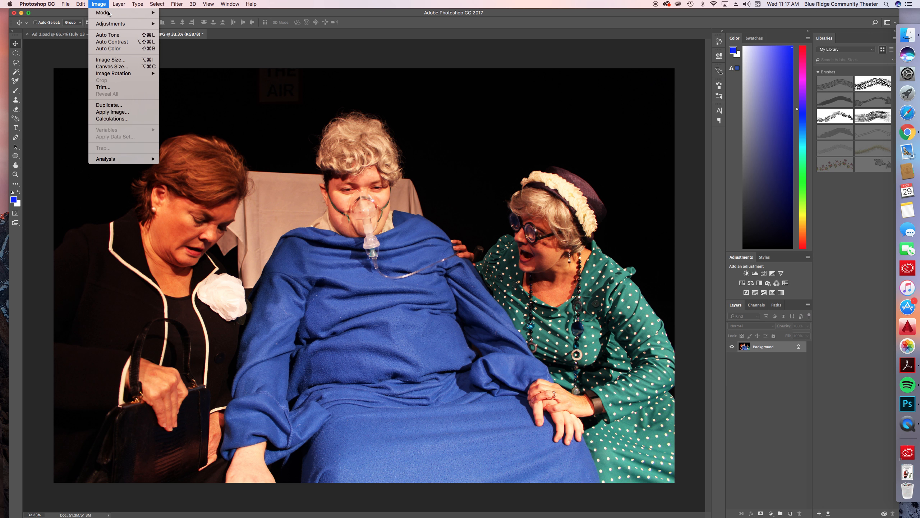
{"action": "mouse_move", "coordinate": [123, 23]}
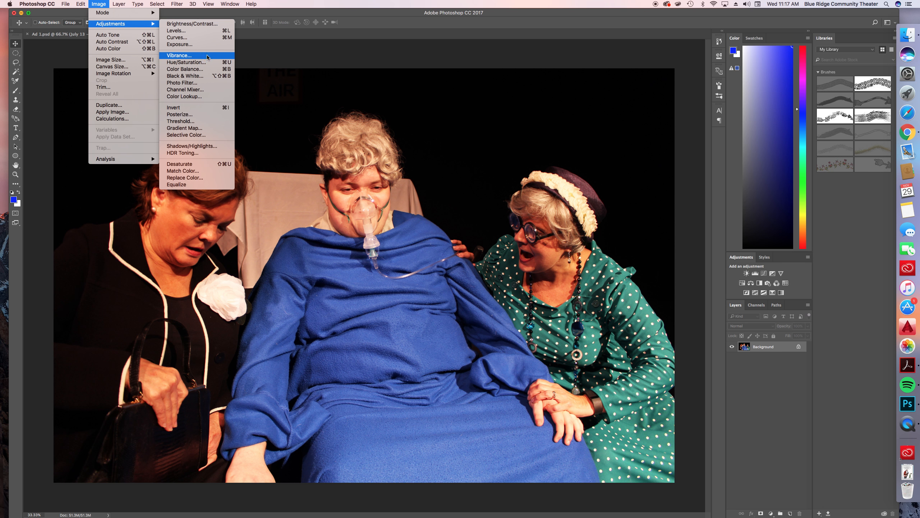
{"action": "left_click", "coordinate": [188, 55]}
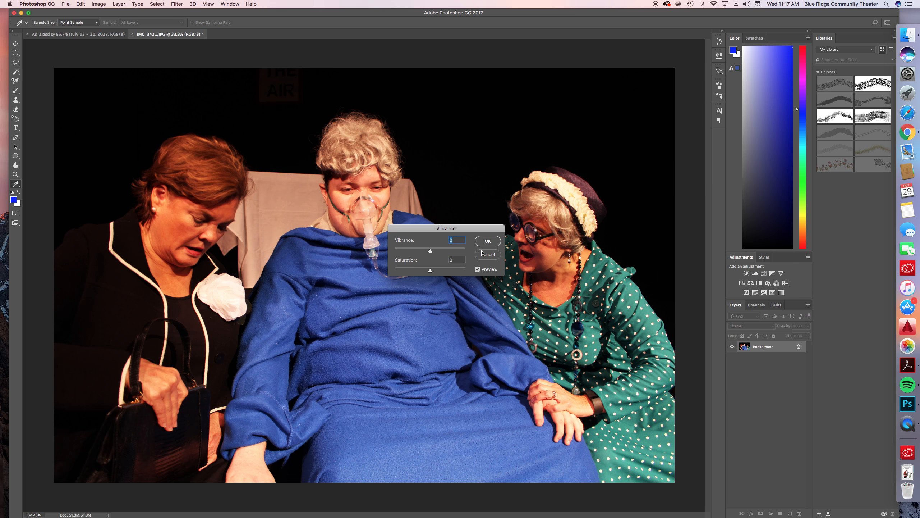
{"action": "left_click", "coordinate": [444, 250]}
{"action": "left_click_drag", "start_coordinate": [445, 252], "coordinate": [432, 271]}
{"action": "left_click", "coordinate": [486, 241]}
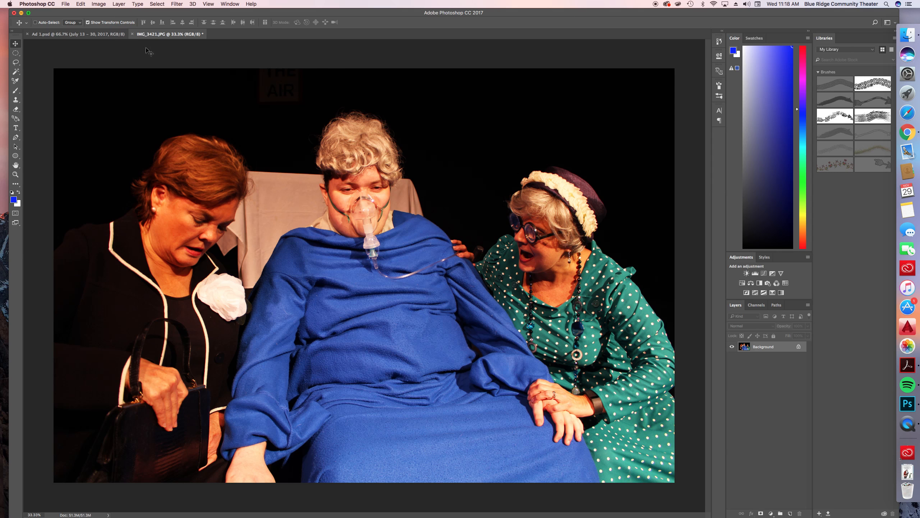
Apply a Photo Filter to IMG_3421.JPG using Cooling Filter (LBB) at a reduced density
{"action": "left_click", "coordinate": [105, 5]}
{"action": "mouse_move", "coordinate": [124, 25]}
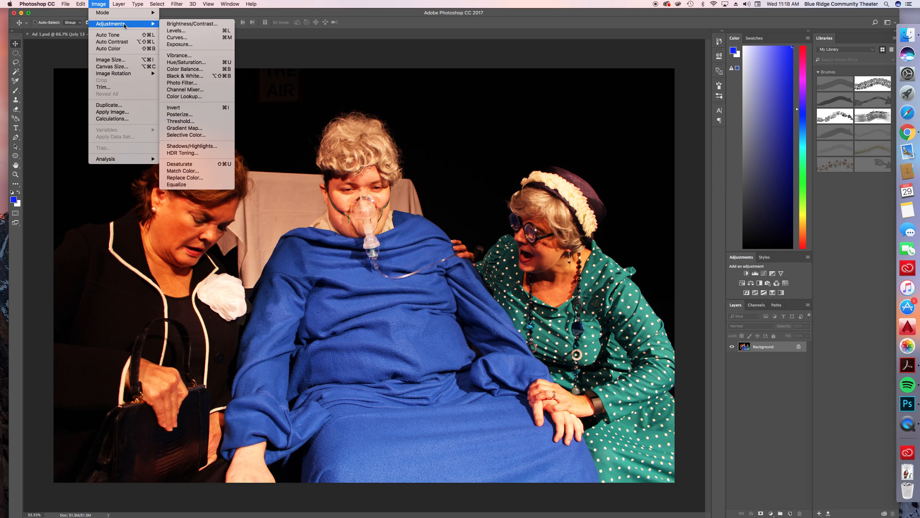
{"action": "left_click", "coordinate": [182, 83]}
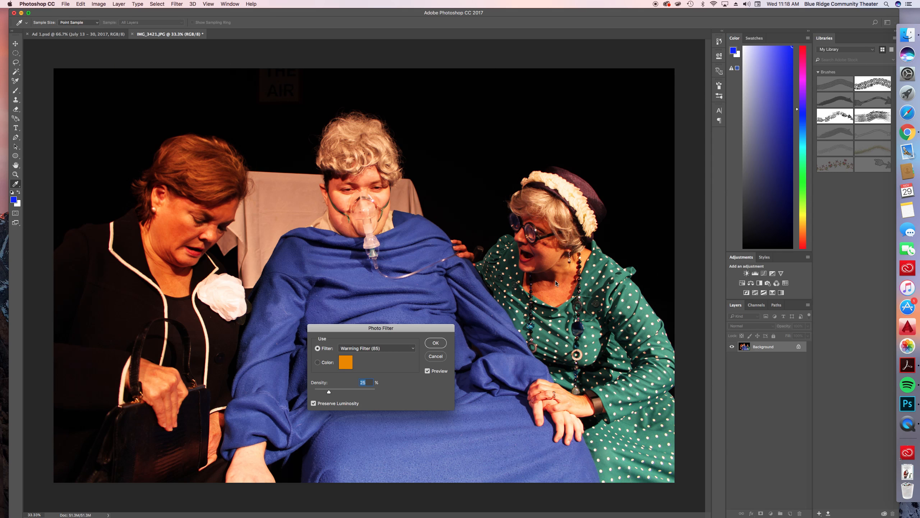
{"action": "left_click_drag", "start_coordinate": [400, 334], "coordinate": [688, 166]}
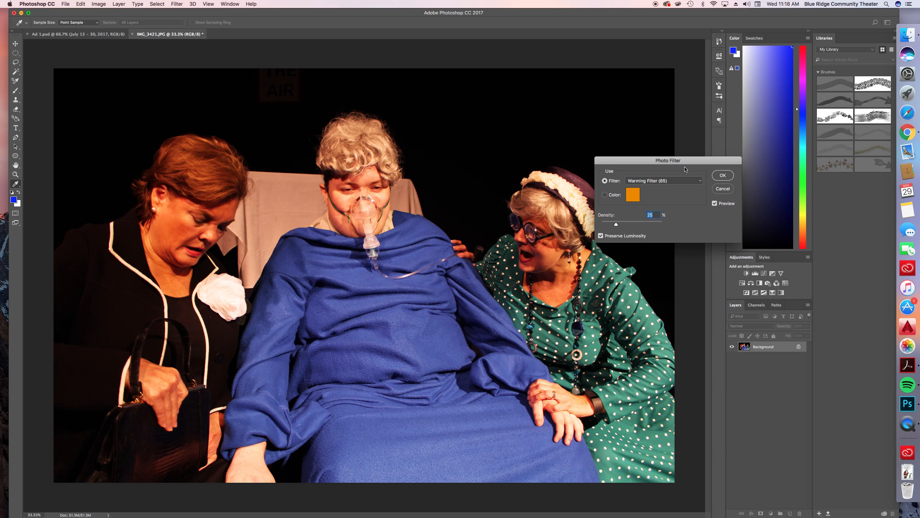
{"action": "left_click", "coordinate": [677, 185]}
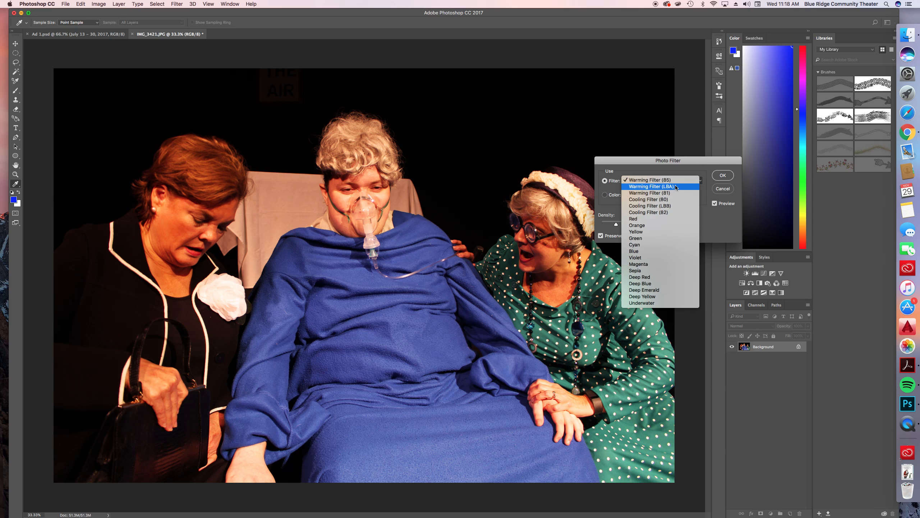
{"action": "left_click", "coordinate": [670, 206]}
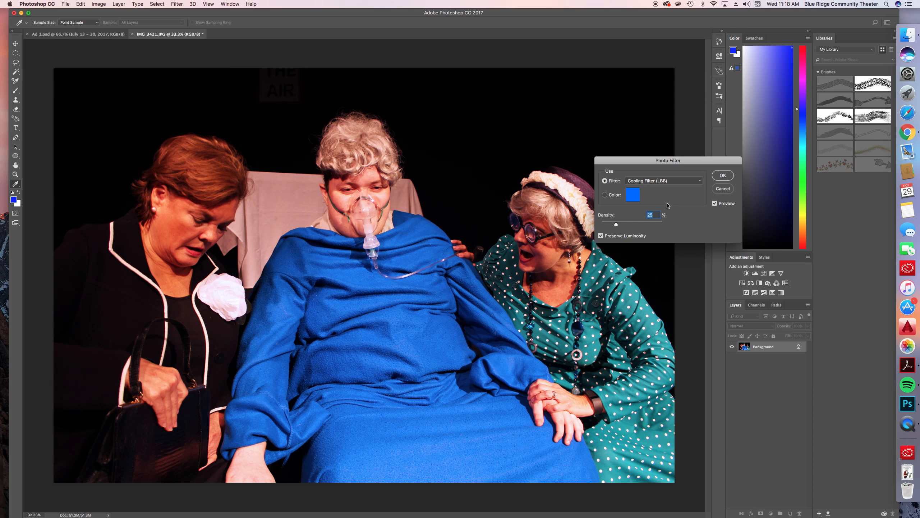
{"action": "left_click_drag", "start_coordinate": [616, 225], "coordinate": [610, 226]}
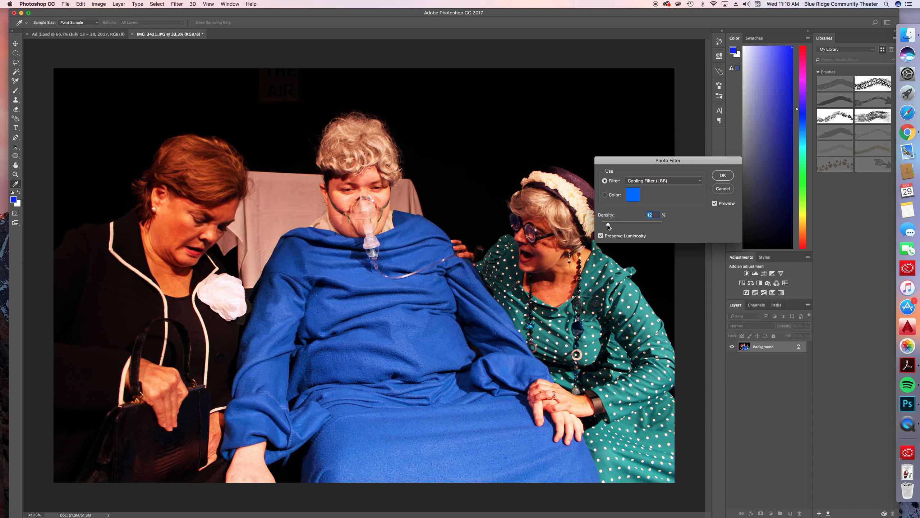
{"action": "left_click", "coordinate": [723, 175]}
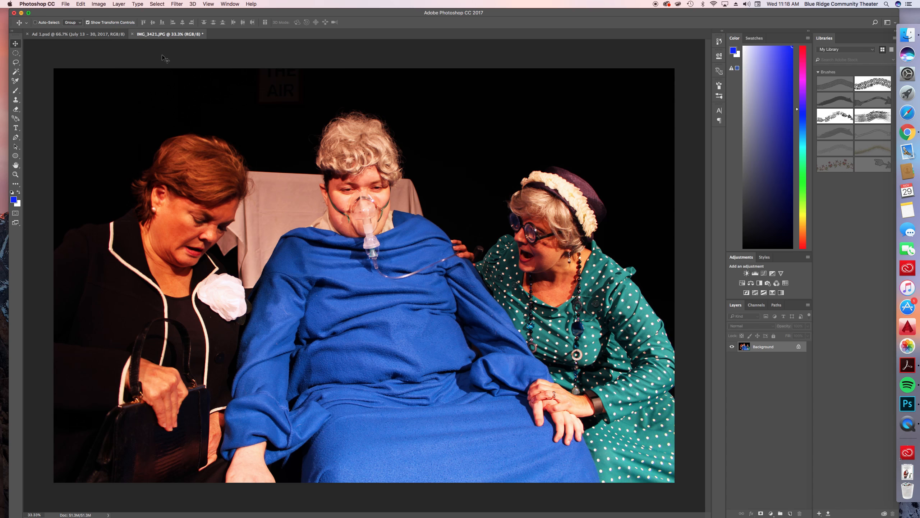
Duplicate the Dearly Departed title, author line, BRCT Logo 2013 and theater contact layers from Ad 1.psd into IMG_3421.JPG
{"action": "left_click", "coordinate": [65, 34]}
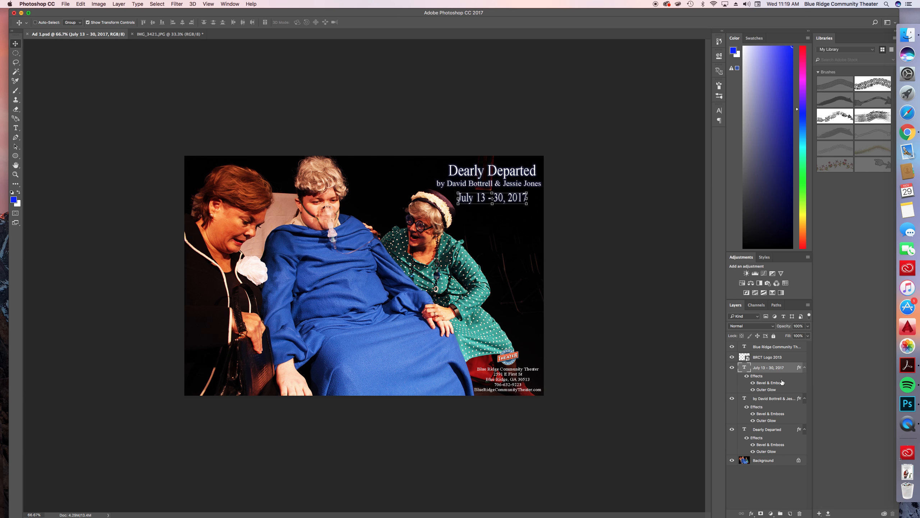
{"action": "left_click", "coordinate": [770, 359]}
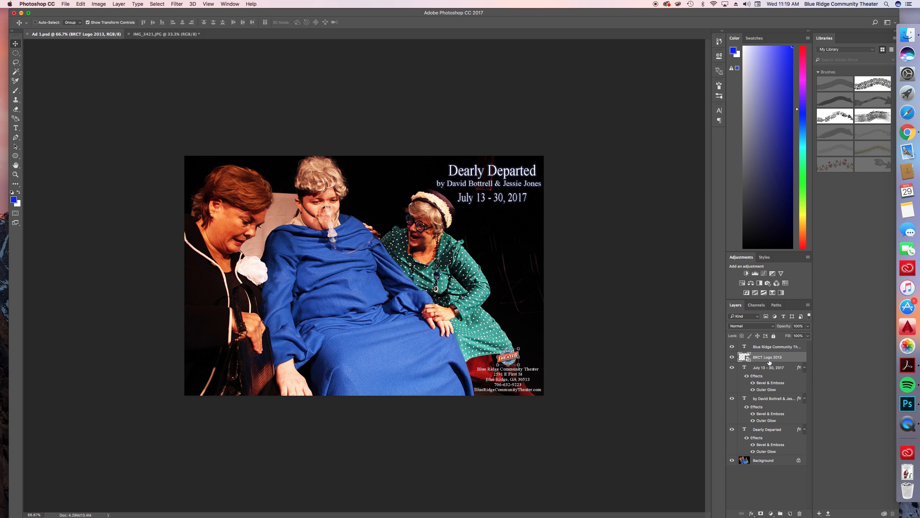
{"action": "left_click", "coordinate": [775, 346], "text": "shift"}
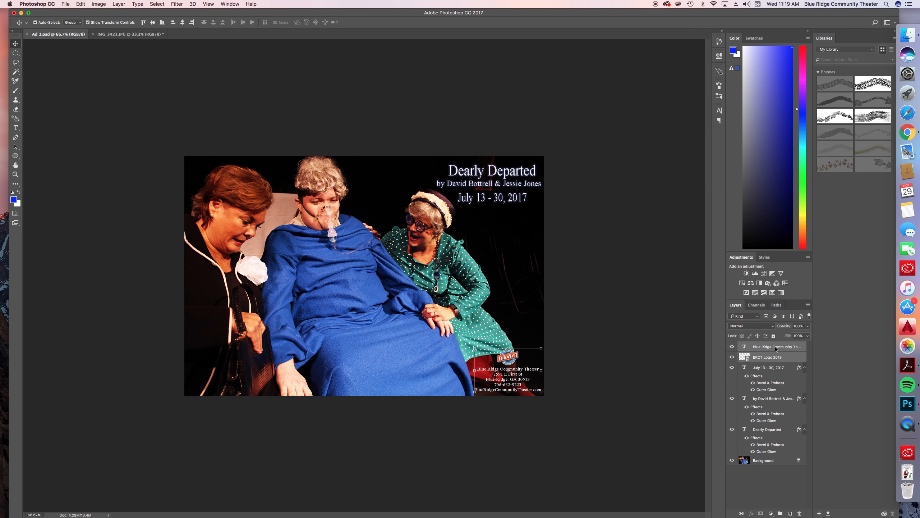
{"action": "left_click", "coordinate": [779, 398], "text": "shift"}
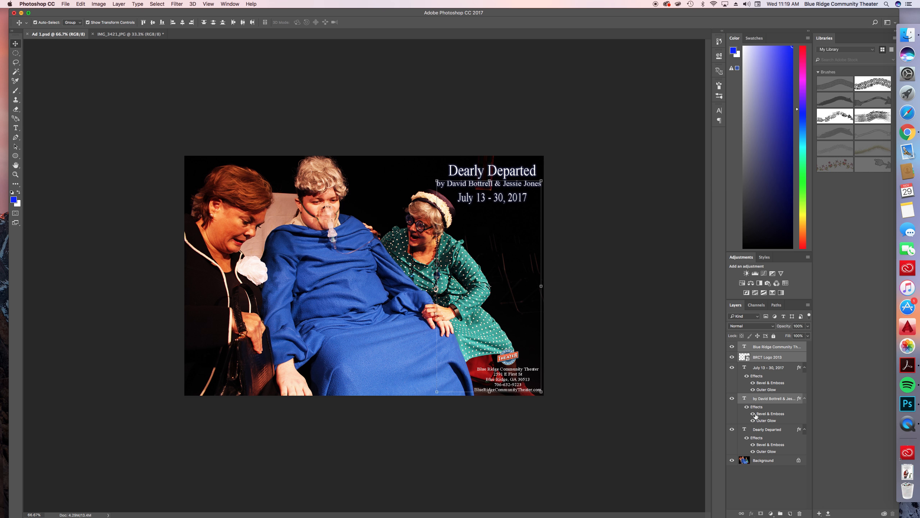
{"action": "left_click", "coordinate": [770, 430], "text": "shift"}
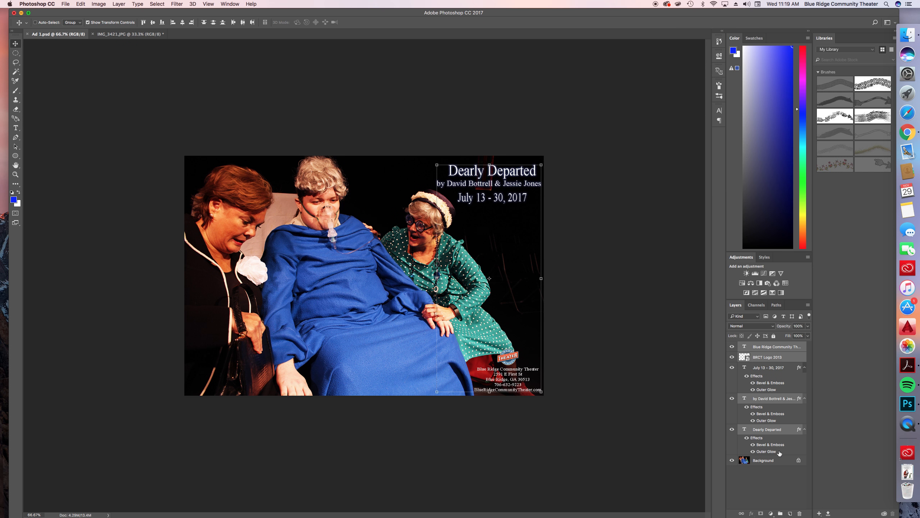
{"action": "right_click", "coordinate": [772, 348]}
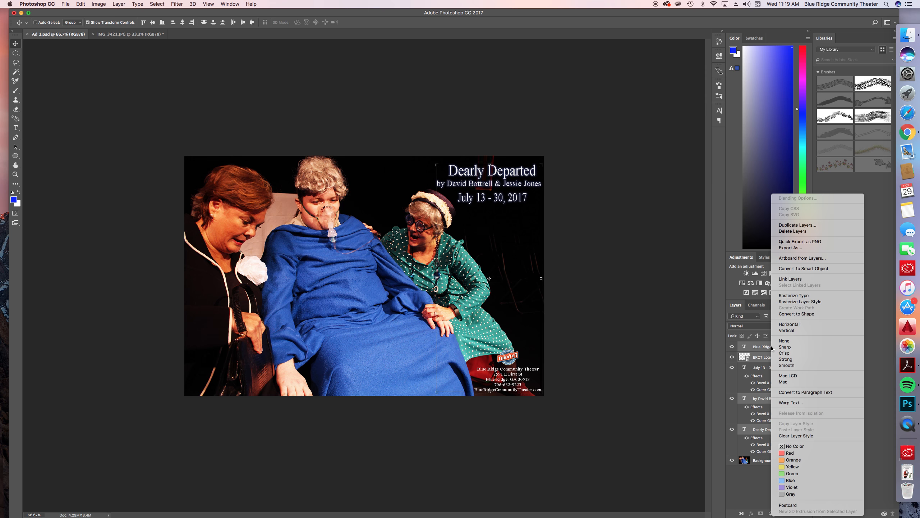
{"action": "left_click", "coordinate": [797, 225]}
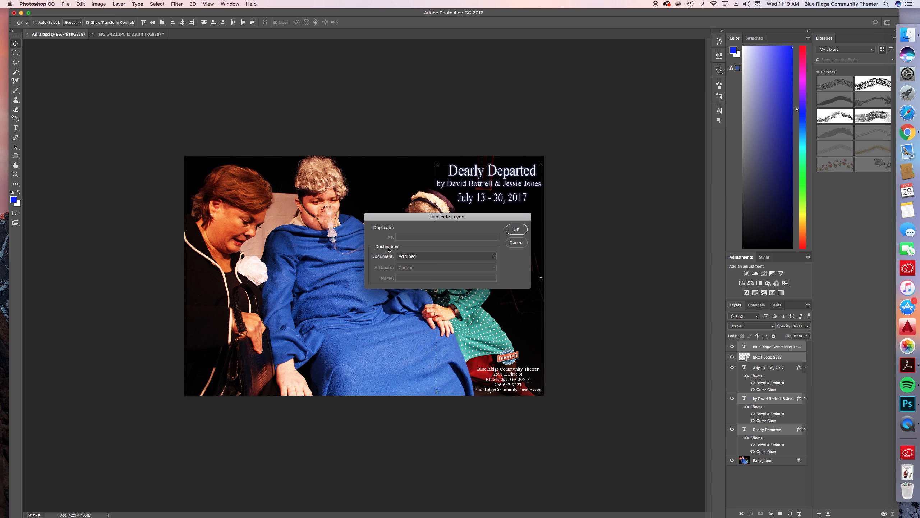
{"action": "left_click", "coordinate": [418, 260]}
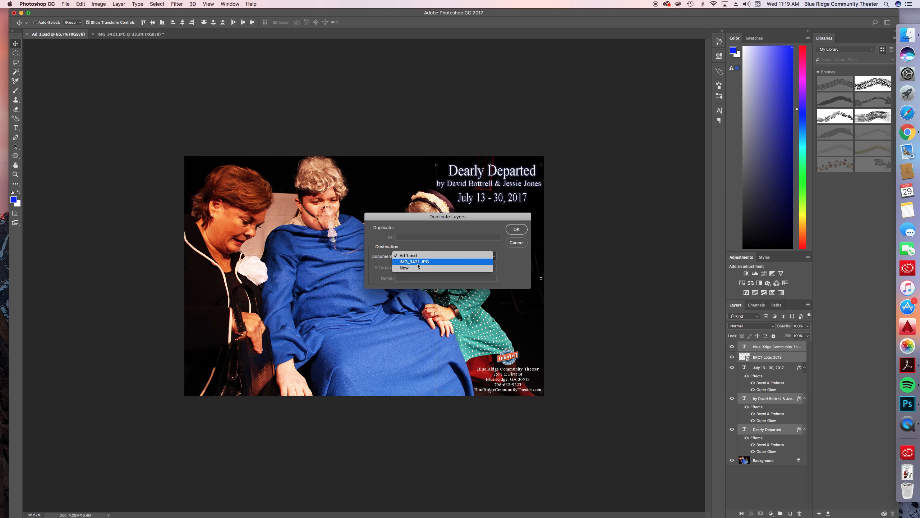
{"action": "left_click", "coordinate": [418, 262]}
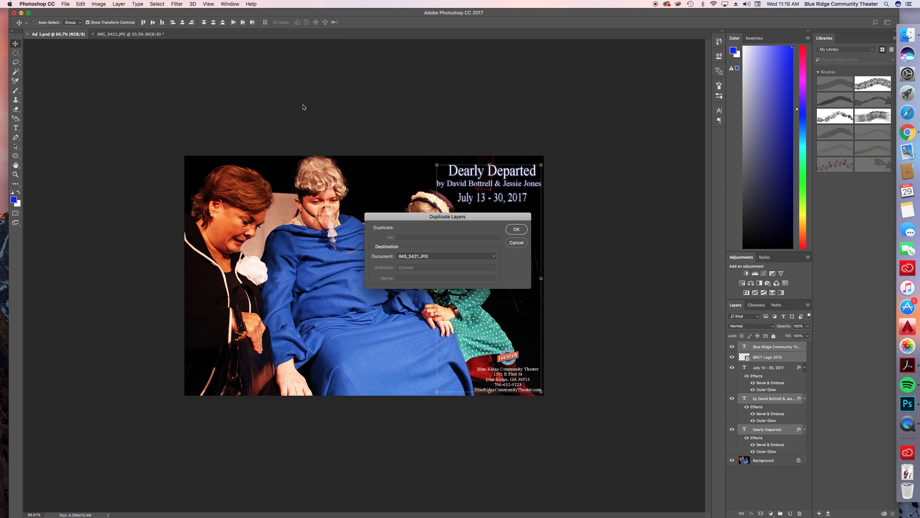
{"action": "left_click", "coordinate": [517, 229]}
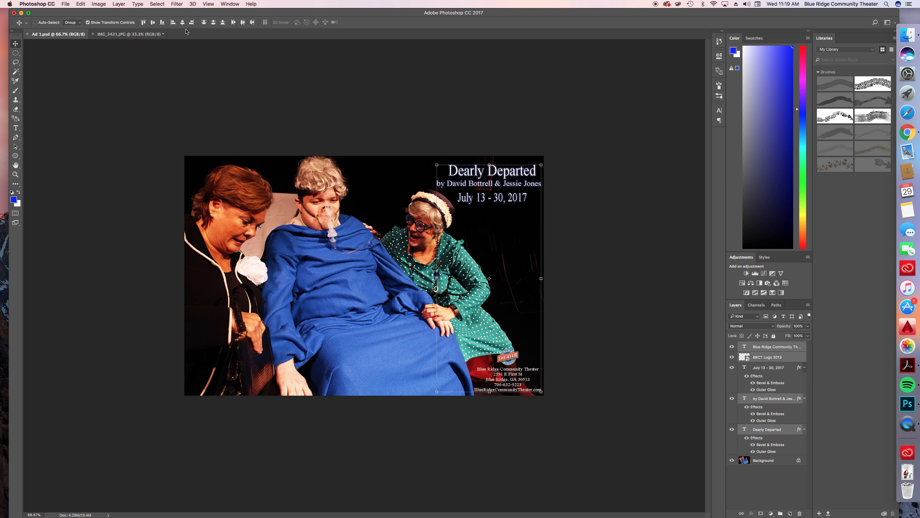
In IMG_3421.JPG, move the duplicated layers to the photo's upper-right corner and enlarge them proportionally to 917.84%
{"action": "left_click", "coordinate": [125, 34]}
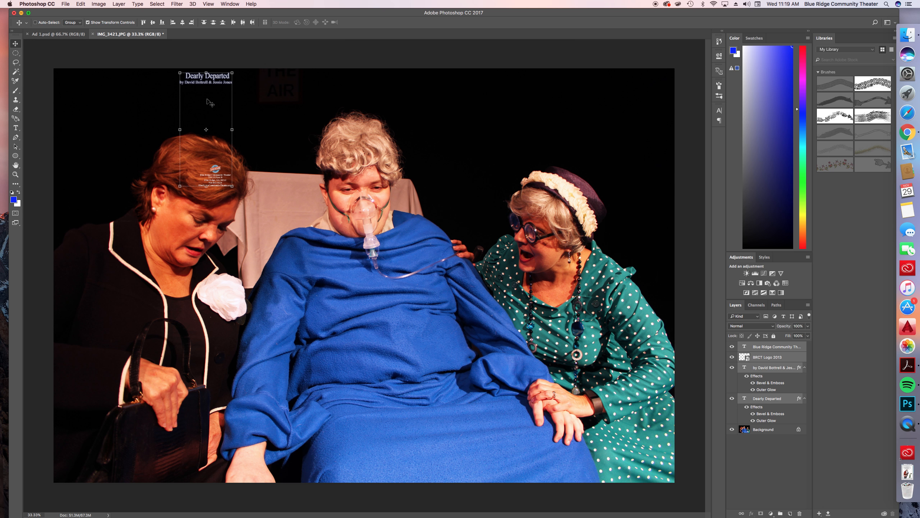
{"action": "left_click_drag", "start_coordinate": [209, 103], "coordinate": [644, 99]}
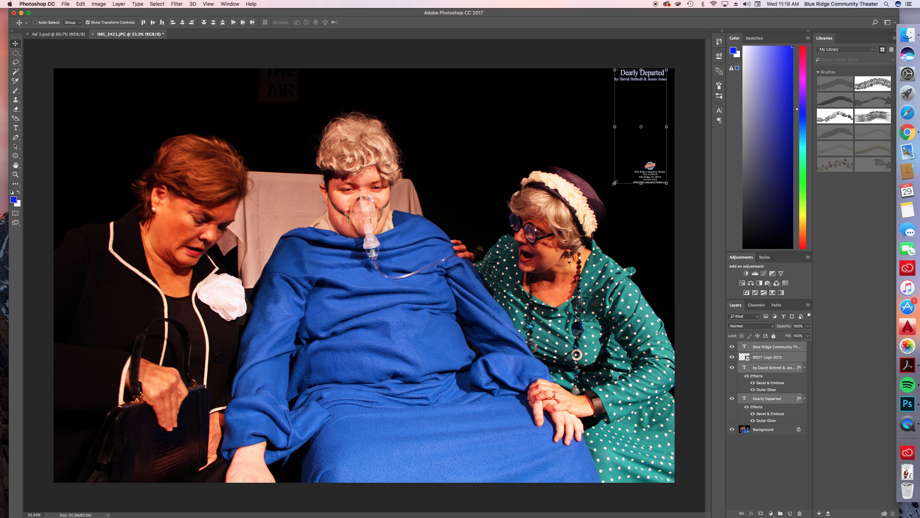
{"action": "left_click", "coordinate": [615, 183]}
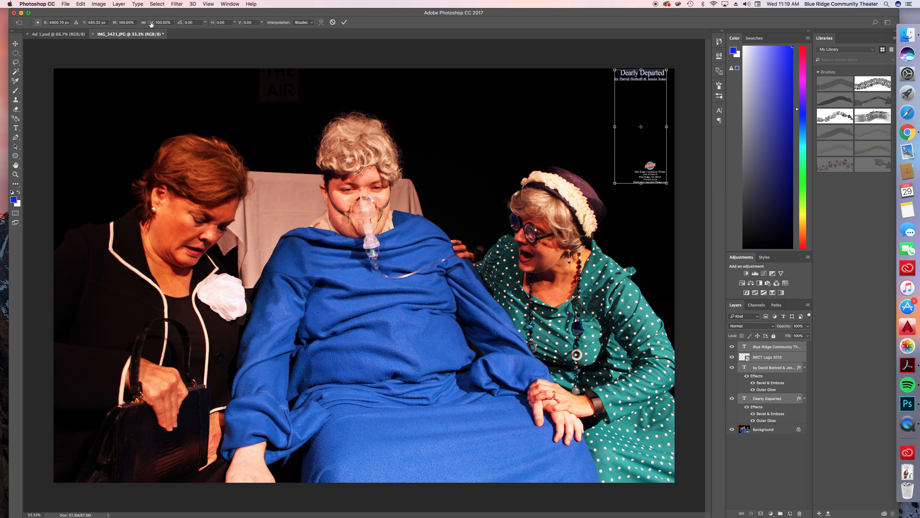
{"action": "left_click", "coordinate": [143, 23]}
{"action": "left_click", "coordinate": [143, 23]}
{"action": "left_click_drag", "start_coordinate": [603, 194], "coordinate": [187, 442]}
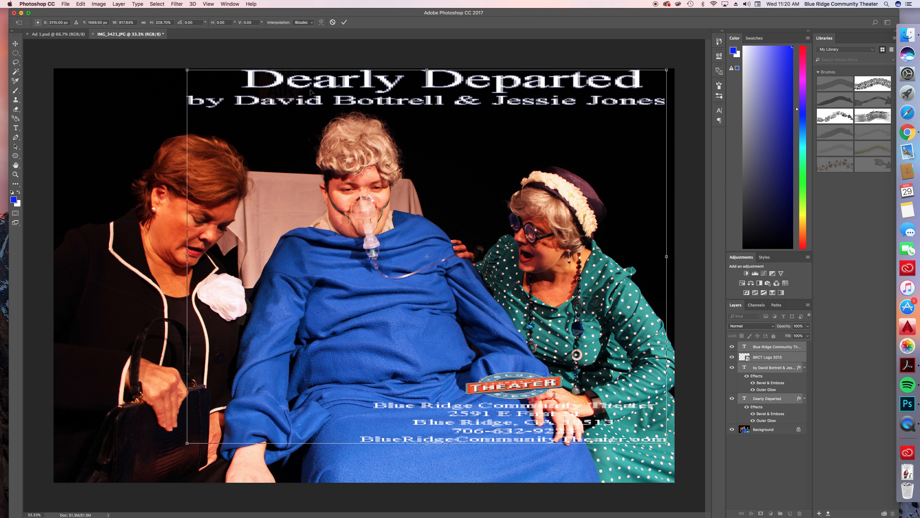
{"action": "left_click", "coordinate": [144, 23]}
Scale the duplicated layers down to fit the photo's right side, with the title at the top edge and contact details at the bottom
{"action": "left_click_drag", "start_coordinate": [239, 162], "coordinate": [306, 355]}
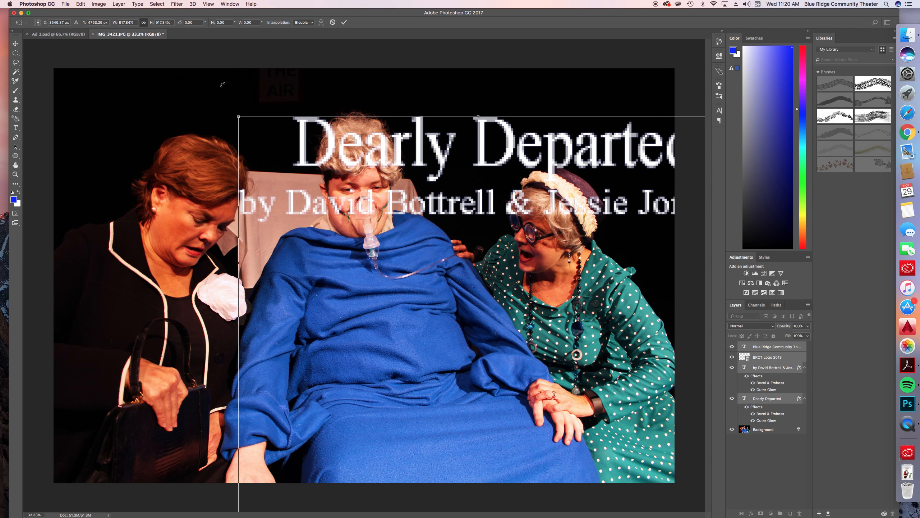
{"action": "left_click_drag", "start_coordinate": [238, 117], "coordinate": [435, 335]}
{"action": "left_click_drag", "start_coordinate": [495, 417], "coordinate": [511, 131]}
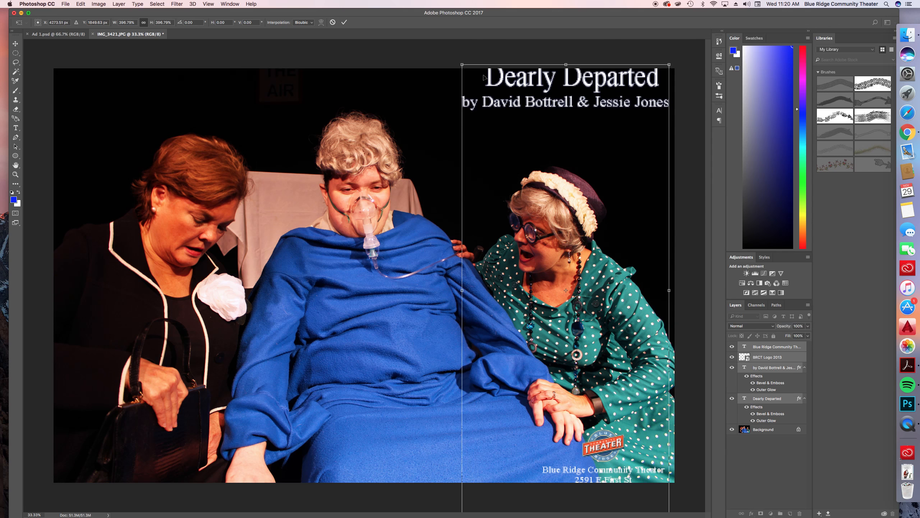
{"action": "left_click_drag", "start_coordinate": [465, 67], "coordinate": [486, 117]}
{"action": "left_click_drag", "start_coordinate": [525, 218], "coordinate": [540, 201]}
{"action": "left_click_drag", "start_coordinate": [546, 329], "coordinate": [542, 333]}
{"action": "left_click", "coordinate": [344, 23]}
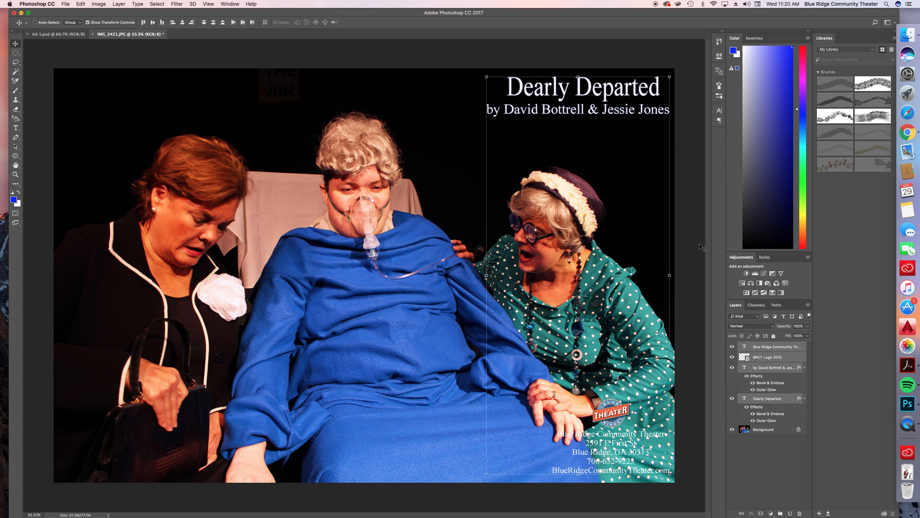
Move the BRCT logo and theater contact text together onto the blue gown at the photo's bottom center
{"action": "left_click", "coordinate": [759, 358]}
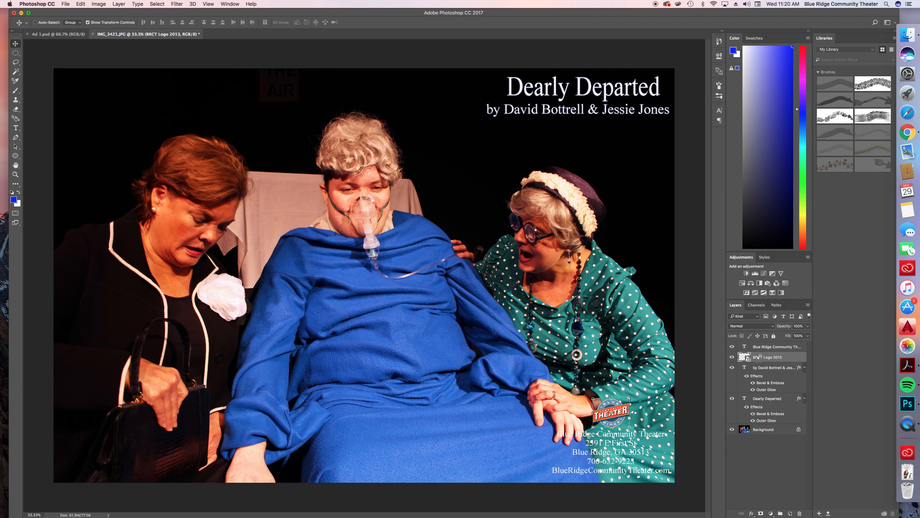
{"action": "left_click", "coordinate": [762, 347], "text": "super"}
{"action": "left_click_drag", "start_coordinate": [647, 417], "coordinate": [443, 416]}
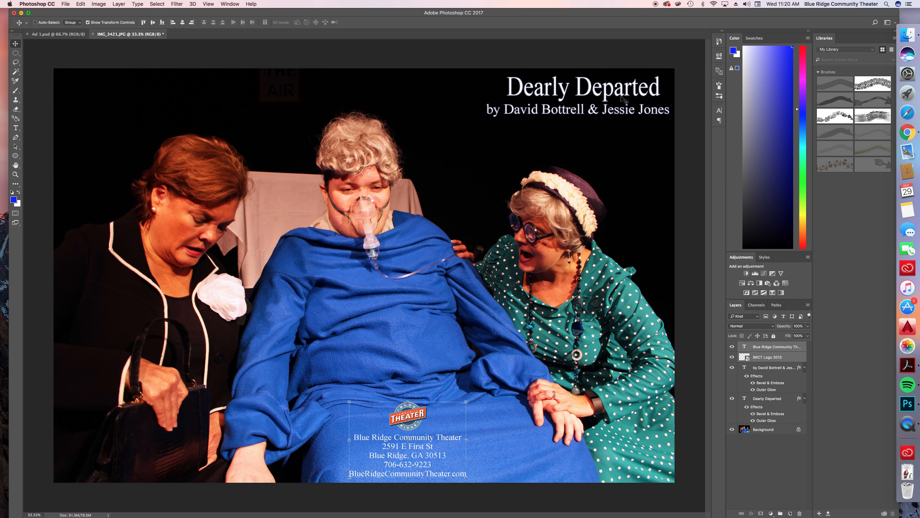
Open the layer style of the Dearly Departed title and review its Bevel & Emboss, Contour and Texture settings
{"action": "left_click", "coordinate": [770, 398]}
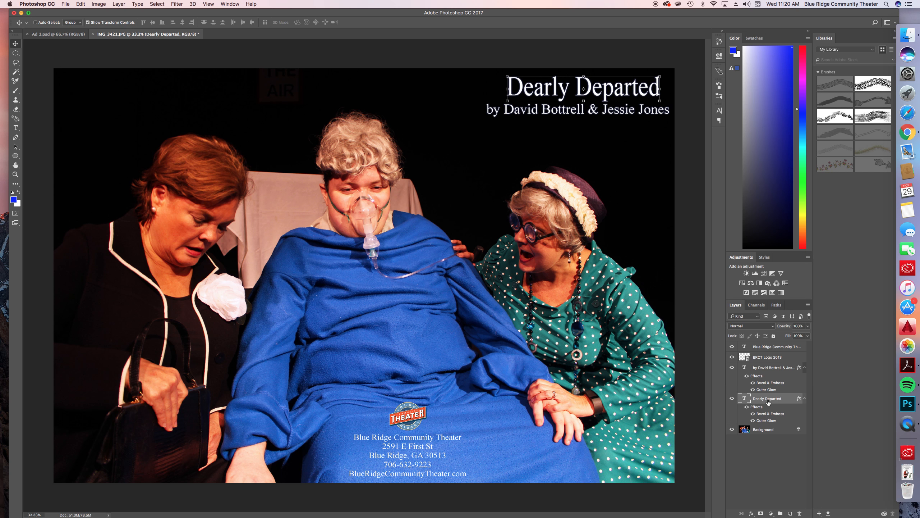
{"action": "right_click", "coordinate": [768, 402]}
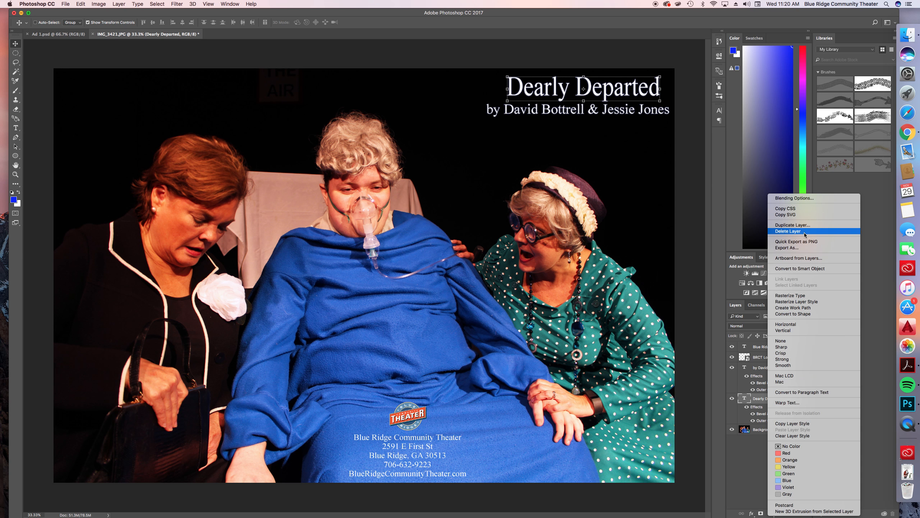
{"action": "left_click", "coordinate": [805, 198]}
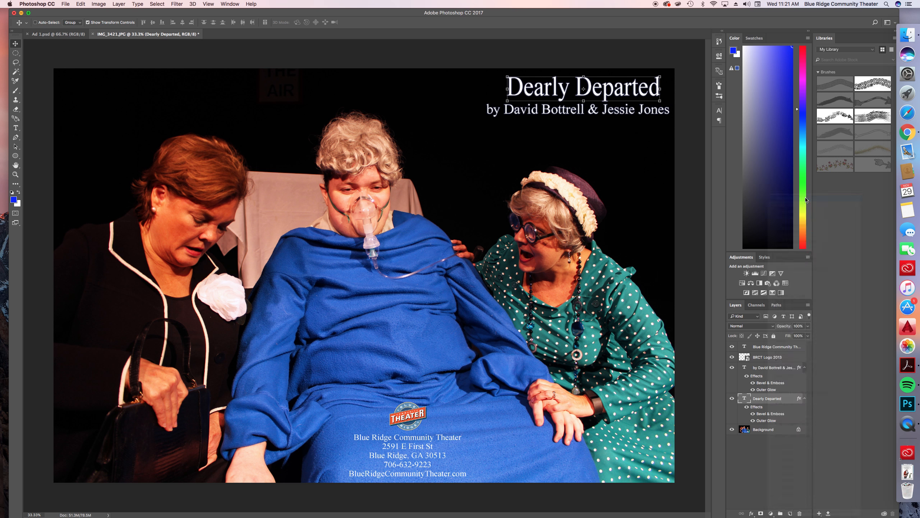
{"action": "left_click", "coordinate": [587, 67]}
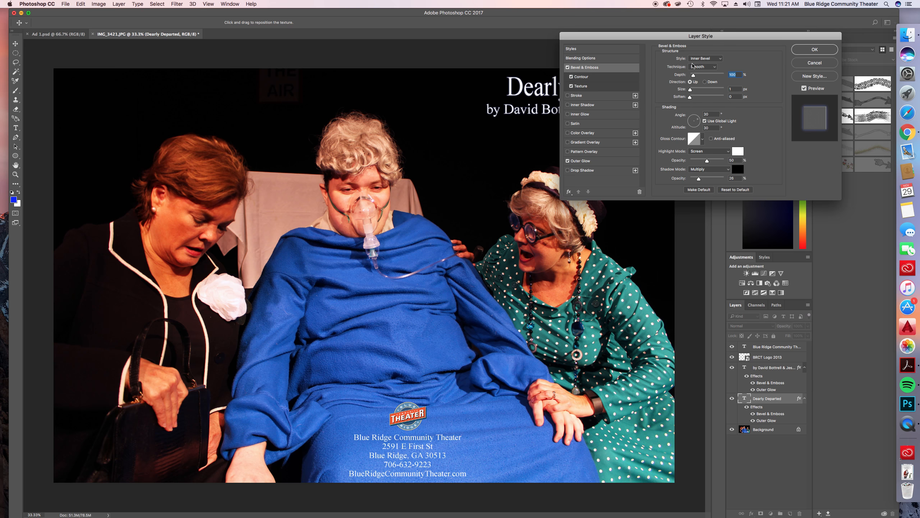
{"action": "left_click_drag", "start_coordinate": [700, 40], "coordinate": [701, 40]}
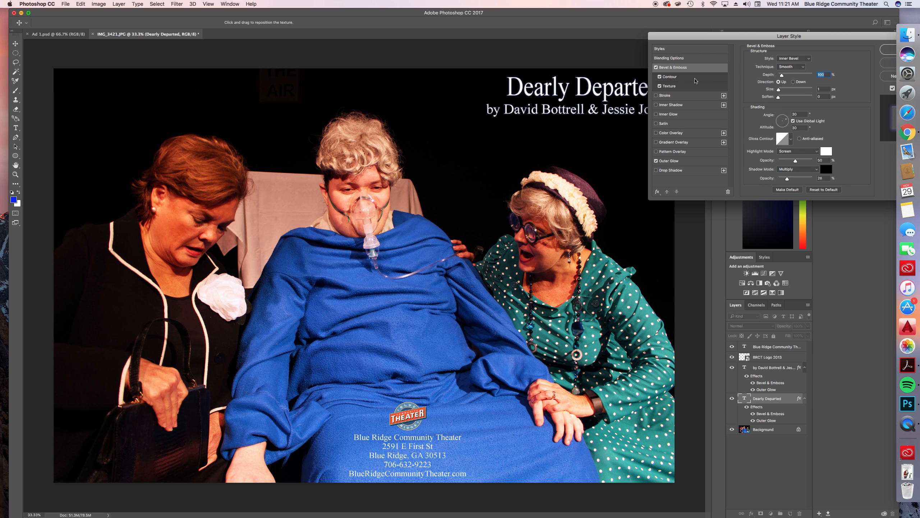
{"action": "left_click", "coordinate": [696, 77]}
{"action": "left_click", "coordinate": [695, 90]}
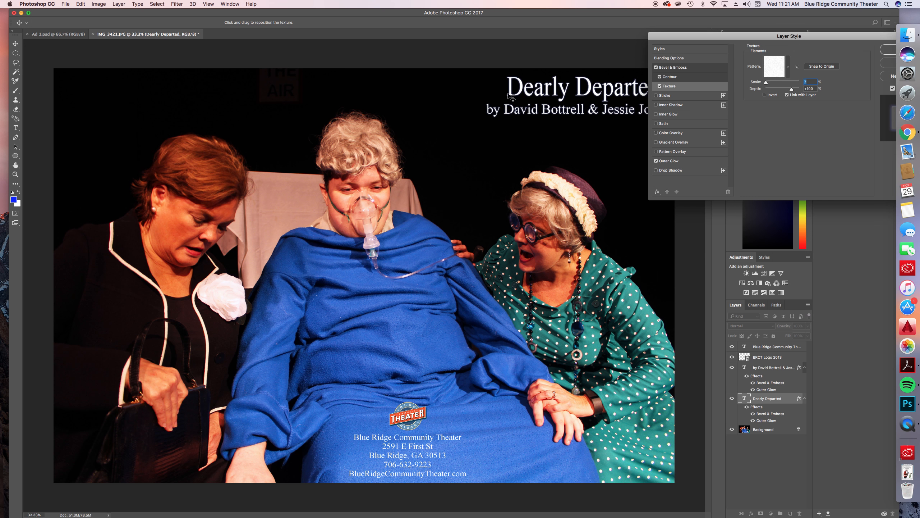
Toggle the title's Bevel & Emboss, Contour, Texture and Outer Glow effects off and back on to compare the look
{"action": "left_click", "coordinate": [657, 68]}
{"action": "left_click", "coordinate": [658, 69]}
{"action": "left_click", "coordinate": [658, 69]}
{"action": "left_click", "coordinate": [657, 68]}
{"action": "left_click", "coordinate": [659, 76]}
{"action": "left_click", "coordinate": [655, 69]}
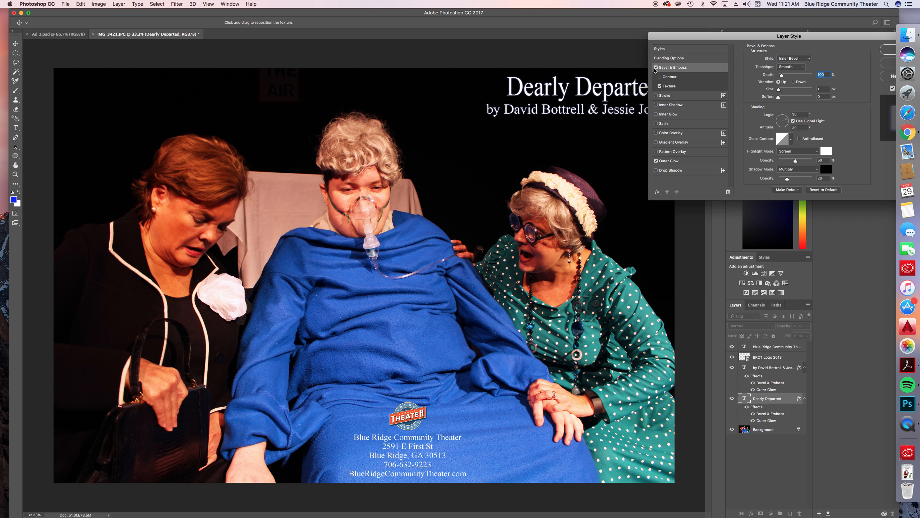
{"action": "left_click", "coordinate": [661, 85]}
{"action": "left_click", "coordinate": [656, 67]}
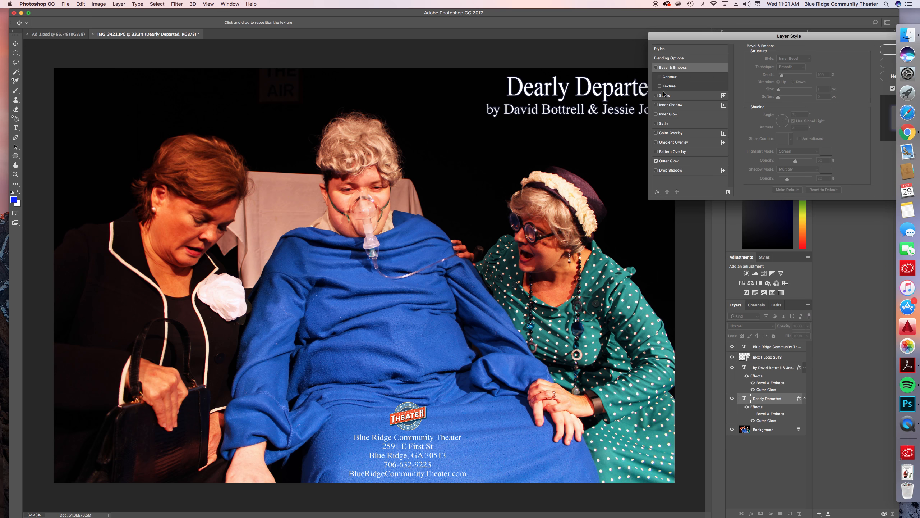
{"action": "left_click", "coordinate": [657, 161]}
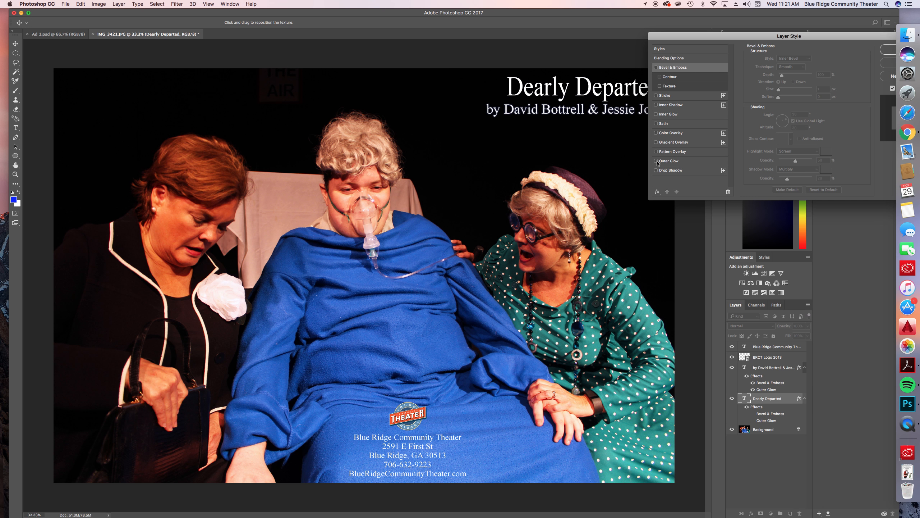
{"action": "left_click", "coordinate": [656, 161]}
{"action": "left_click", "coordinate": [660, 86]}
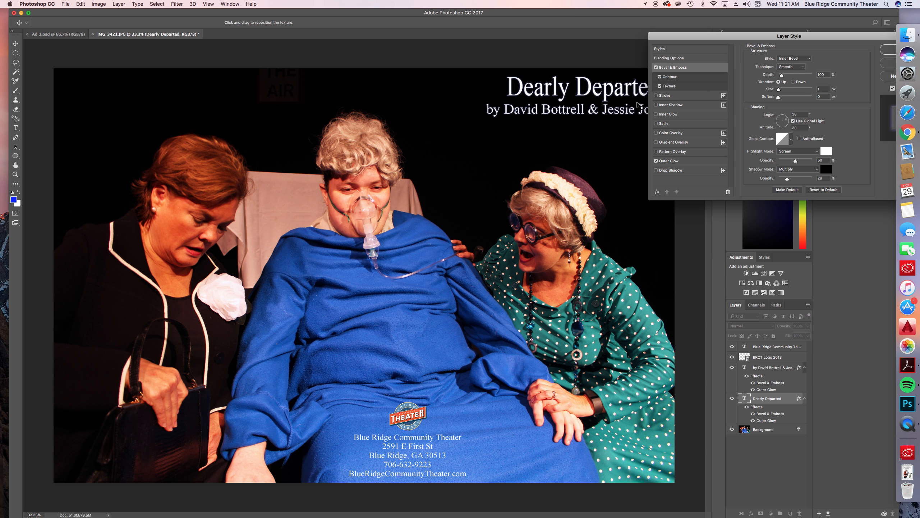
Try a Bevel & Emboss depth of 636% and size of 10 px on the title, discarding the changes
{"action": "left_click", "coordinate": [699, 77]}
{"action": "left_click", "coordinate": [699, 68]}
{"action": "mouse_move", "coordinate": [783, 76]}
{"action": "left_mouse_down"}
{"action": "mouse_move", "coordinate": [805, 82]}
{"action": "mouse_move", "coordinate": [782, 93]}
{"action": "left_mouse_up"}
{"action": "left_click_drag", "start_coordinate": [838, 37], "coordinate": [766, 42]}
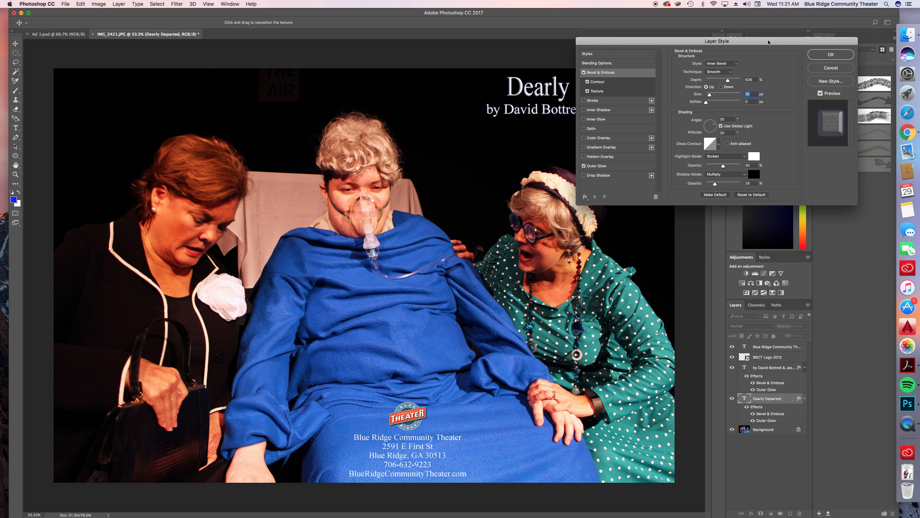
{"action": "left_click", "coordinate": [845, 70]}
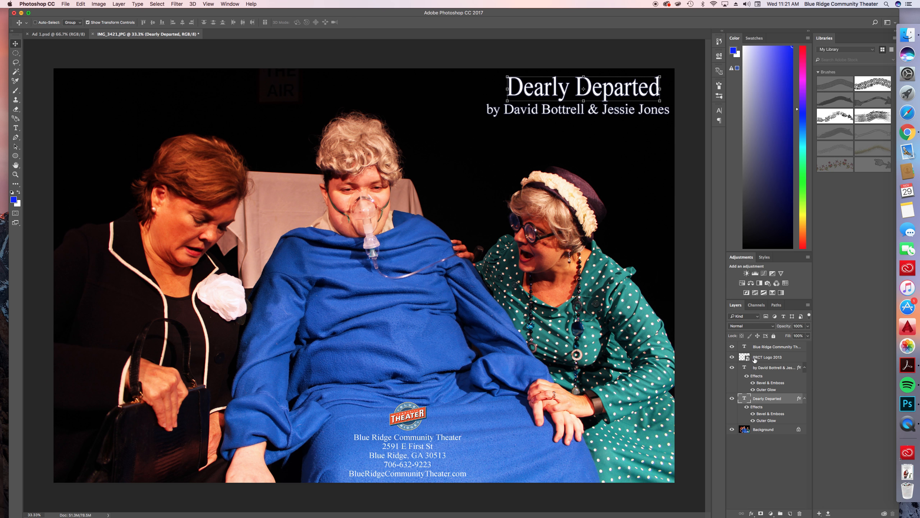
{"action": "left_click", "coordinate": [762, 347]}
{"action": "right_click", "coordinate": [761, 347]}
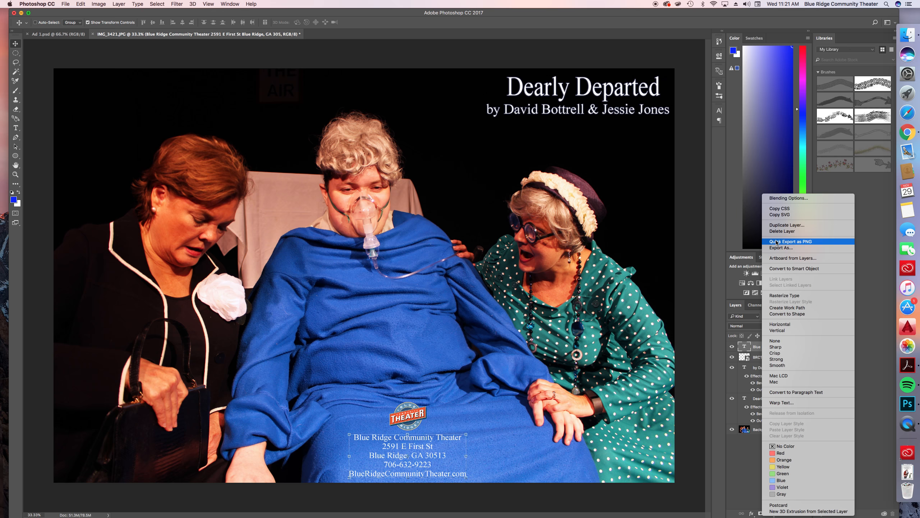
{"action": "left_click", "coordinate": [787, 225]}
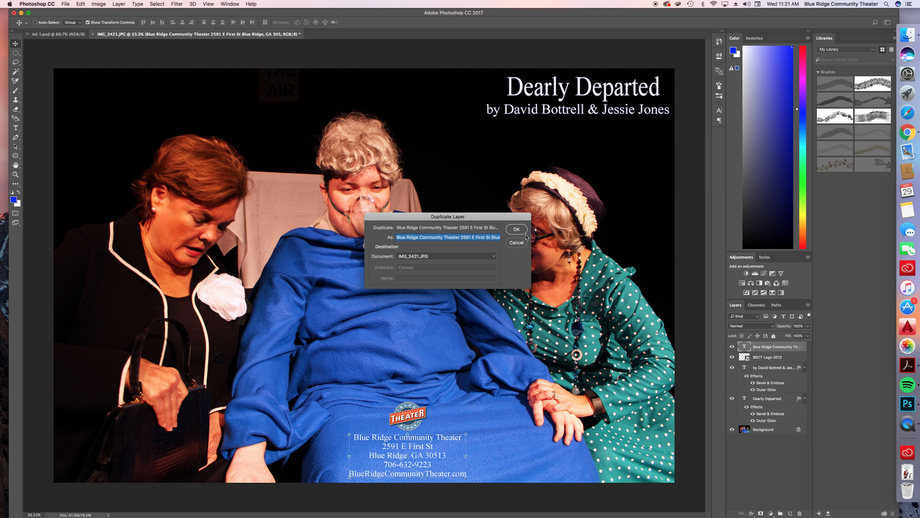
{"action": "left_click", "coordinate": [525, 243]}
Try Bevel & Emboss with Contour and Texture plus Outer Glow on the theater contact text, discarding the effects
{"action": "right_click", "coordinate": [787, 348]}
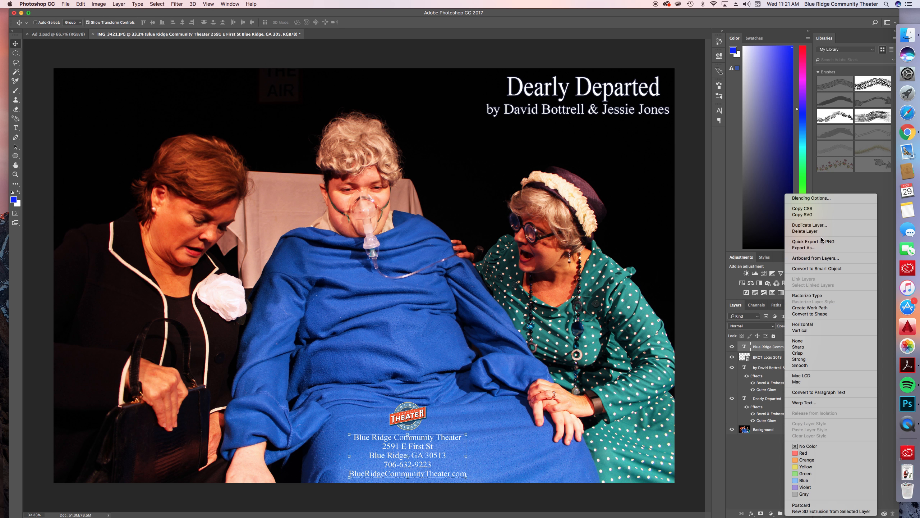
{"action": "left_click", "coordinate": [807, 199]}
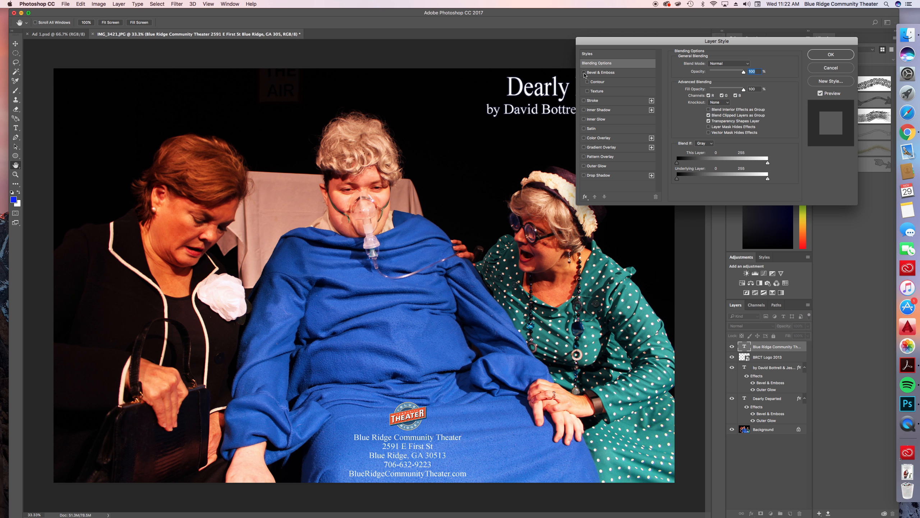
{"action": "left_click", "coordinate": [584, 72]}
{"action": "left_click", "coordinate": [588, 81]}
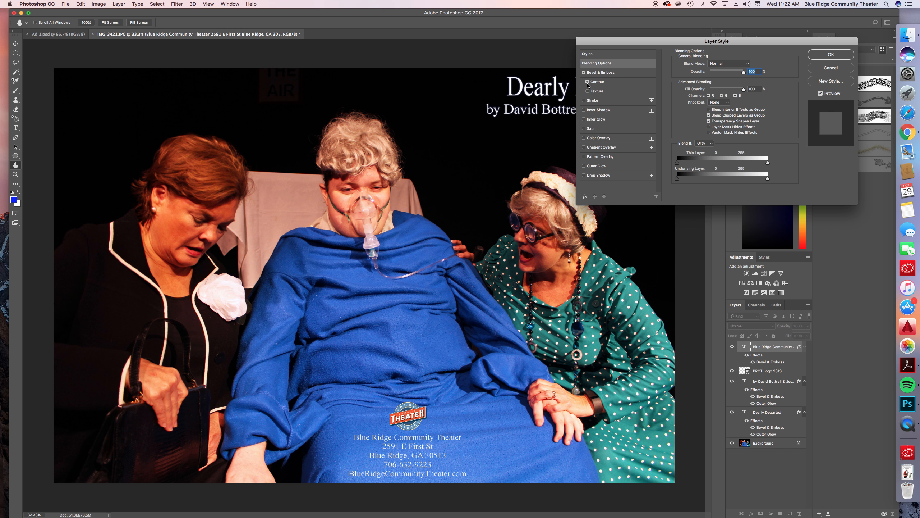
{"action": "left_click", "coordinate": [585, 166]}
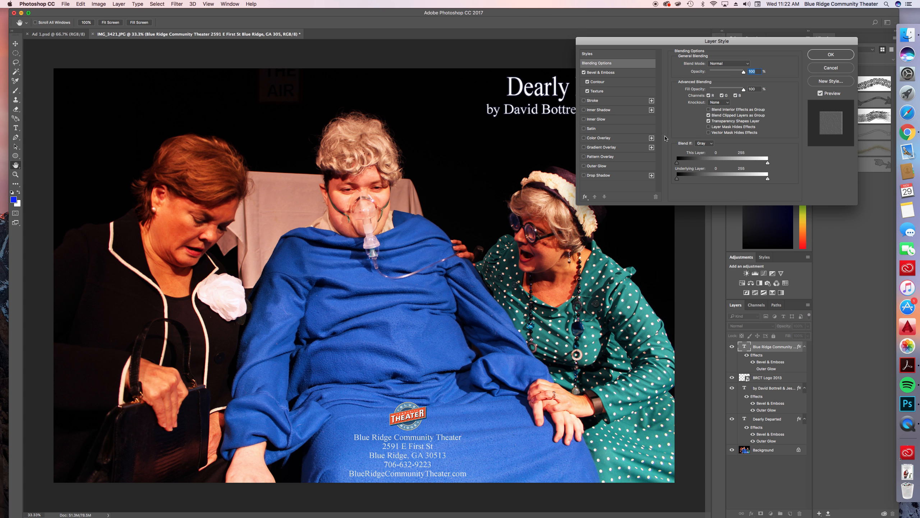
{"action": "left_click", "coordinate": [830, 68]}
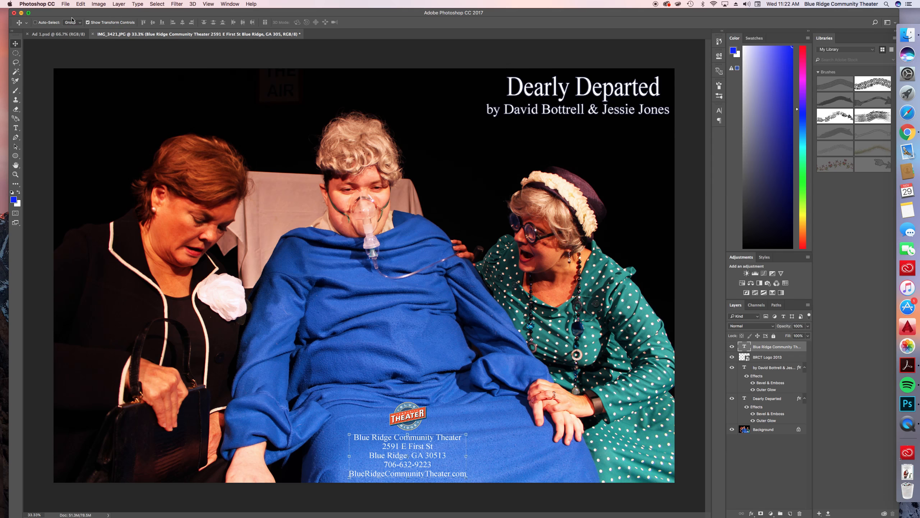
Set the resolution of IMG_3421.JPG to 500 pixels/inch in the image size settings
{"action": "left_click", "coordinate": [98, 4]}
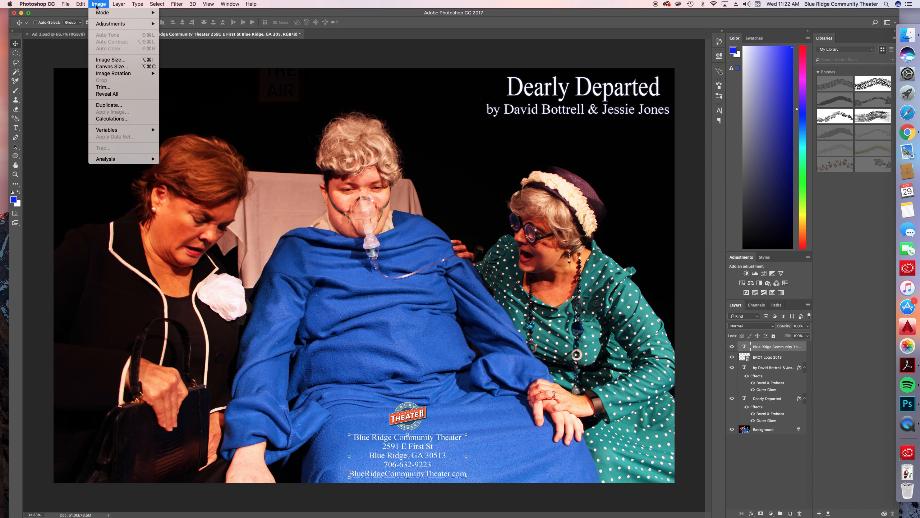
{"action": "left_click", "coordinate": [115, 60]}
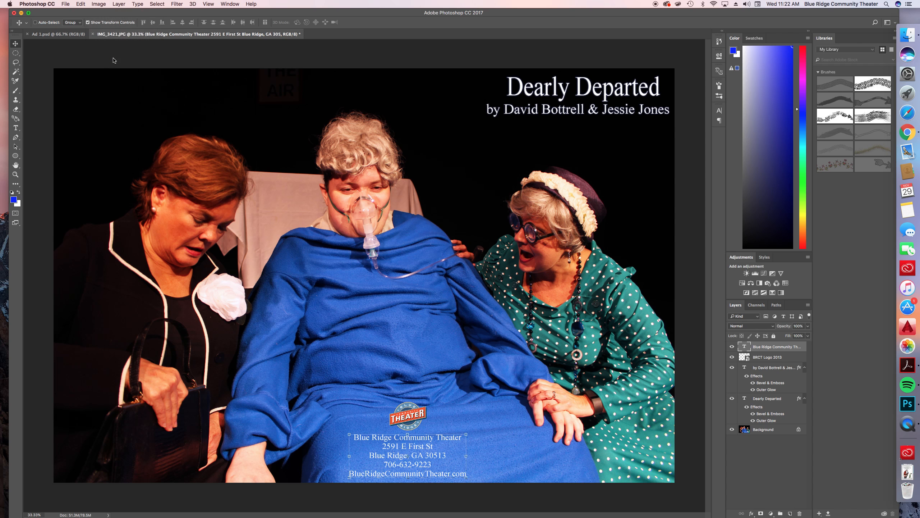
{"action": "left_click", "coordinate": [490, 261]}
{"action": "type", "text": "500"}
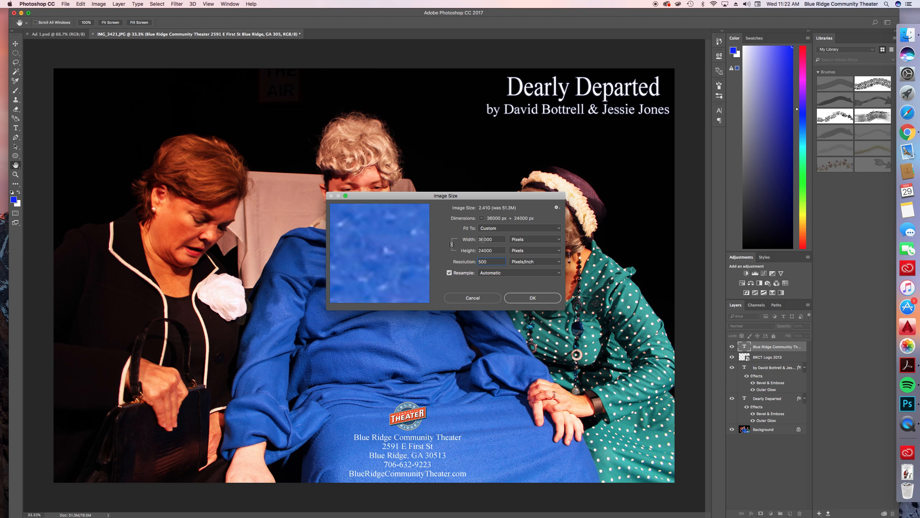
{"action": "left_click_drag", "start_coordinate": [497, 239], "coordinate": [477, 257]}
{"action": "type", "text": "72"}
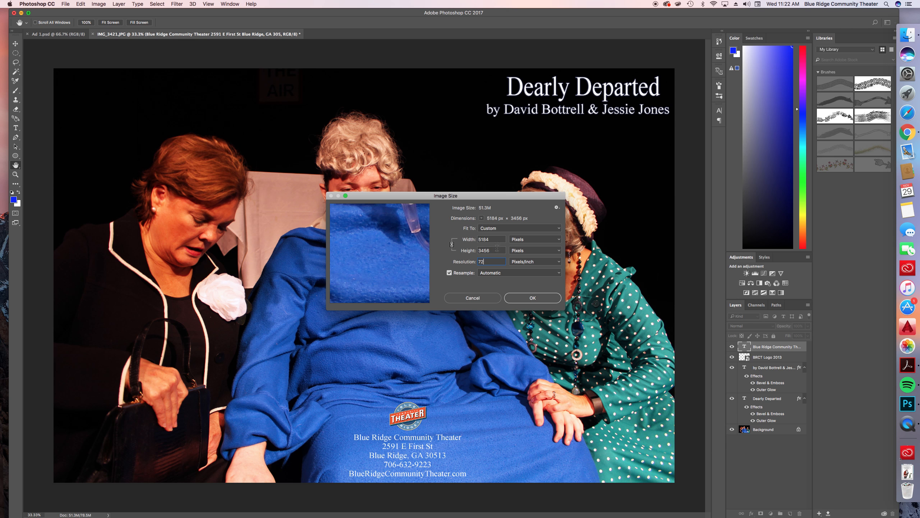
{"action": "left_click_drag", "start_coordinate": [488, 261], "coordinate": [466, 257]}
{"action": "type", "text": "500"}
Set the image width to 1500 pixels with proportional height and apply the resize
{"action": "double_click", "coordinate": [496, 243]}
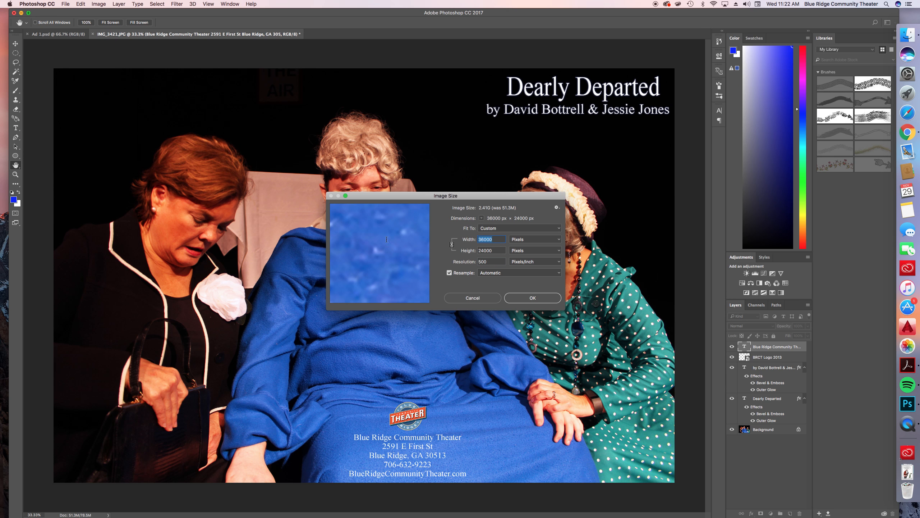
{"action": "mouse_move", "coordinate": [375, 240]}
{"action": "type", "text": "100"}
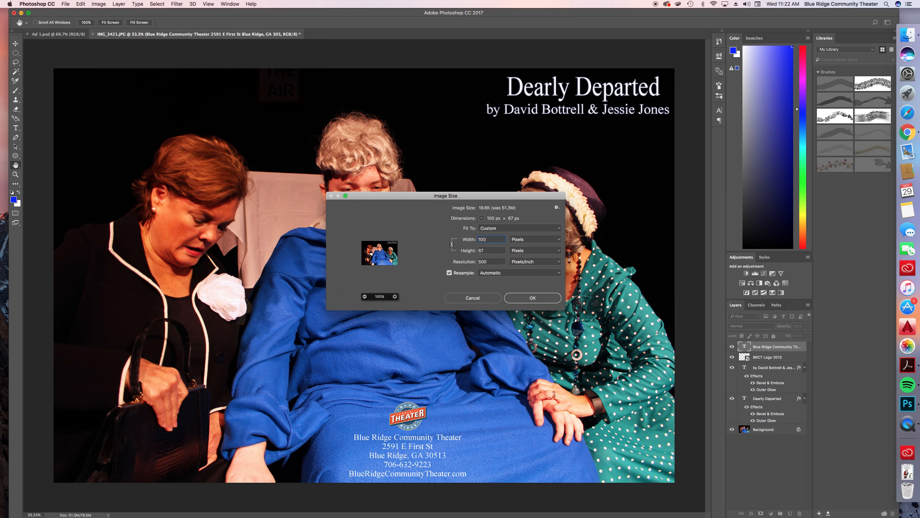
{"action": "type", "text": "0"}
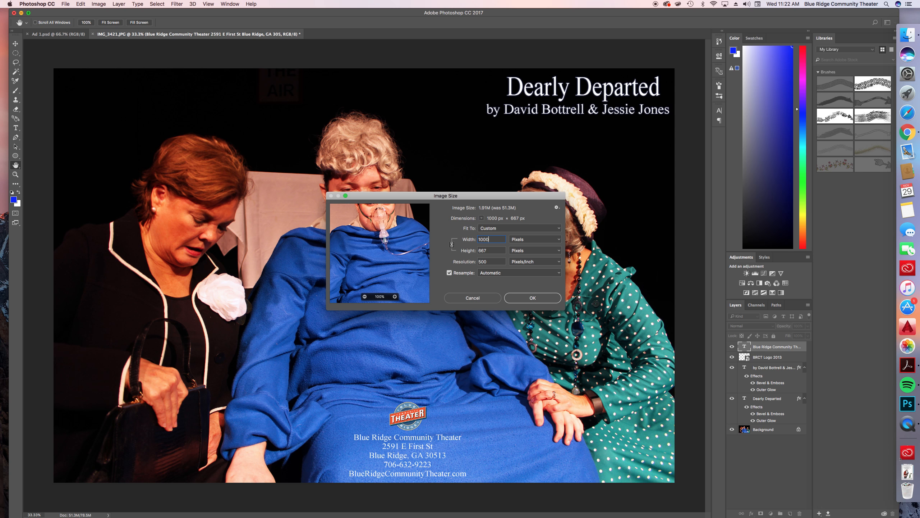
{"action": "double_click", "coordinate": [488, 240]}
{"action": "type", "text": "1500"}
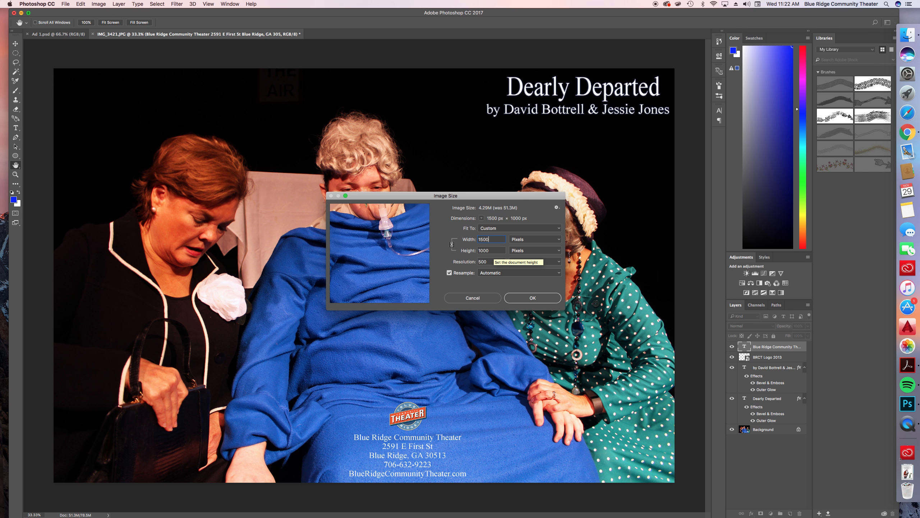
{"action": "left_click", "coordinate": [533, 298]}
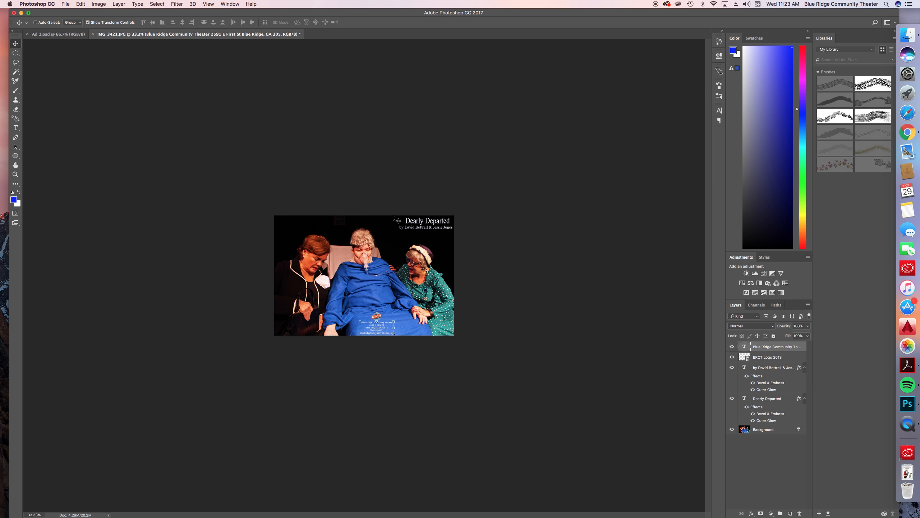
Try to crop the resized photo with the Crop Tool by adjusting its left and upper edges, abandoning the crop
{"action": "left_click", "coordinate": [35, 514]}
{"action": "type", "text": "100"}
{"action": "key", "text": "Return"}
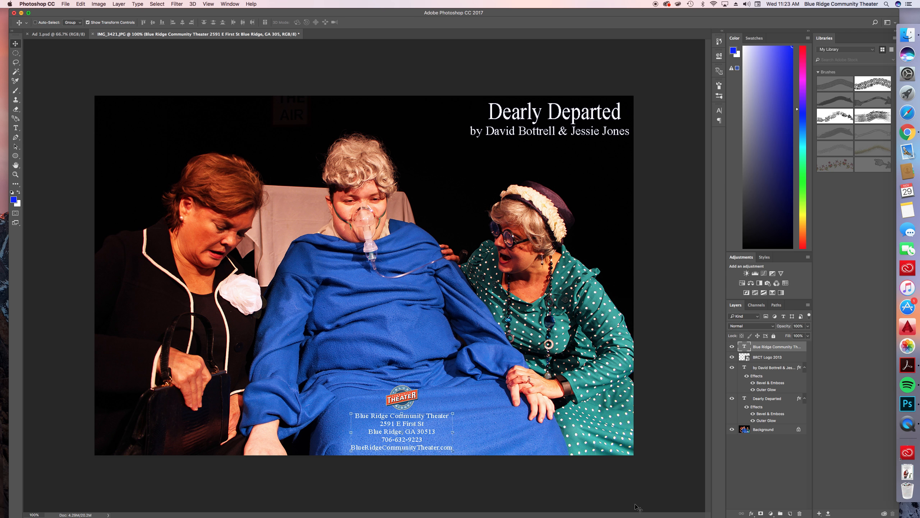
{"action": "left_click", "coordinate": [762, 432]}
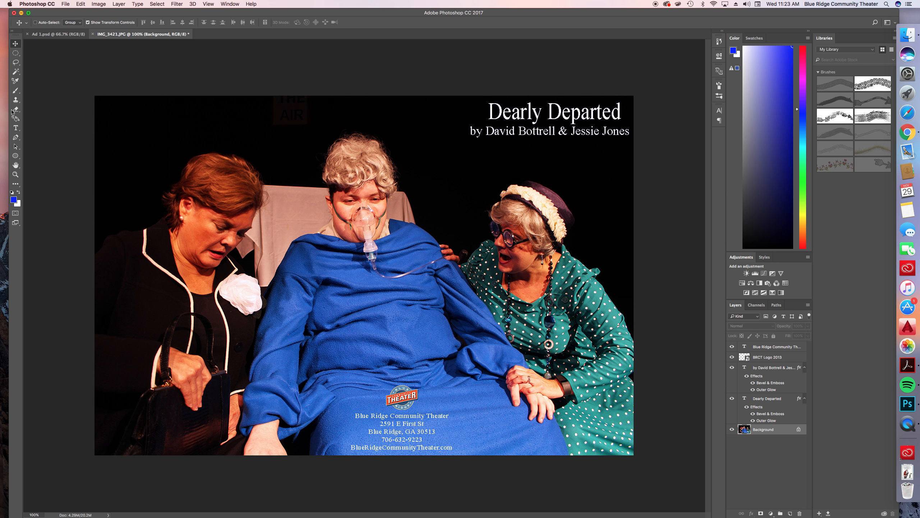
{"action": "left_click", "coordinate": [16, 184]}
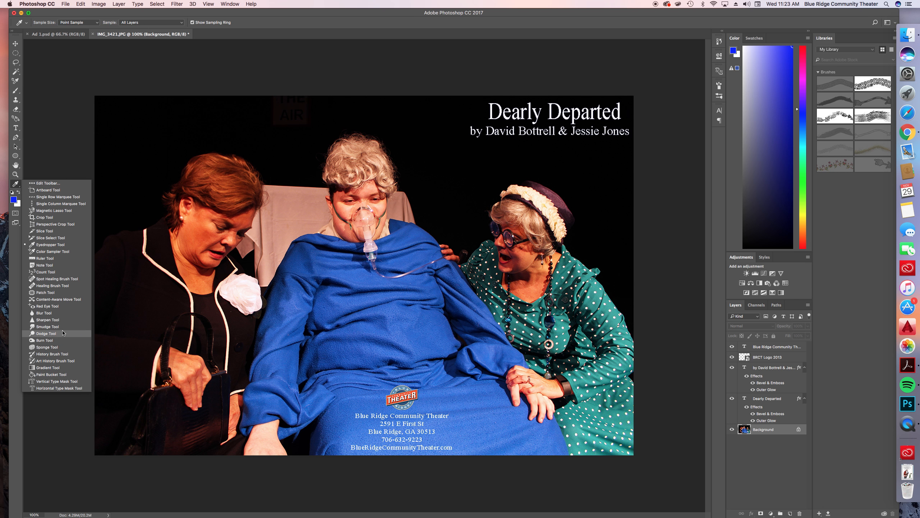
{"action": "left_click", "coordinate": [49, 219]}
{"action": "left_click_drag", "start_coordinate": [95, 272], "coordinate": [109, 271]}
{"action": "left_click_drag", "start_coordinate": [370, 95], "coordinate": [370, 95]}
{"action": "left_click", "coordinate": [357, 22]}
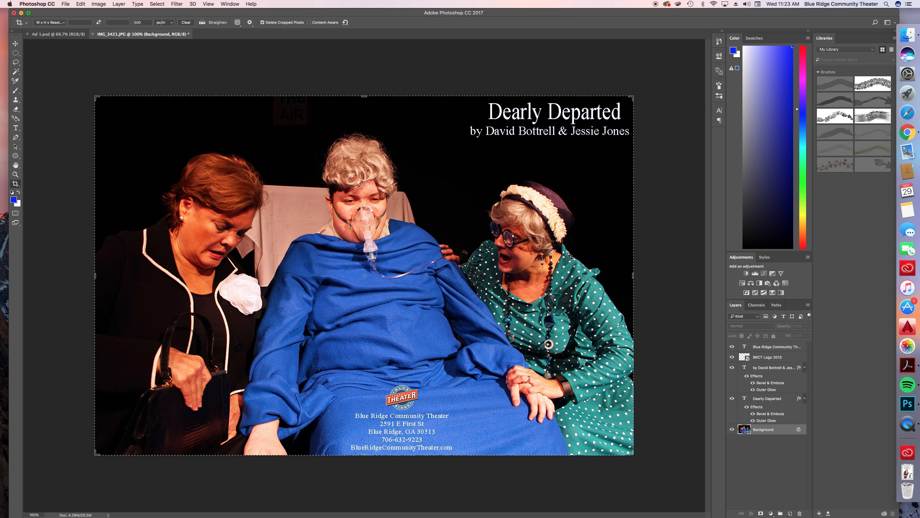
Compare the resized IMG_3421.JPG with the ad in Ad 1.psd
{"action": "left_click", "coordinate": [81, 34]}
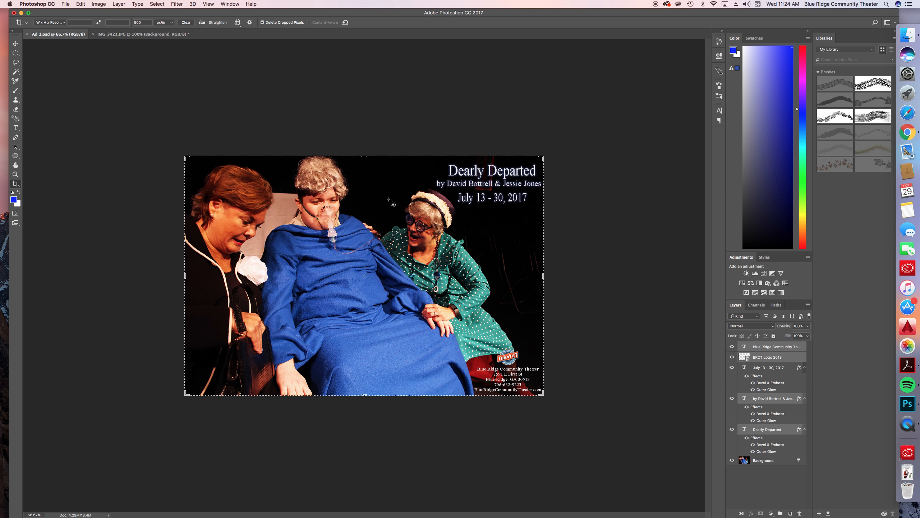
{"action": "key", "text": "ctrl+Tab"}
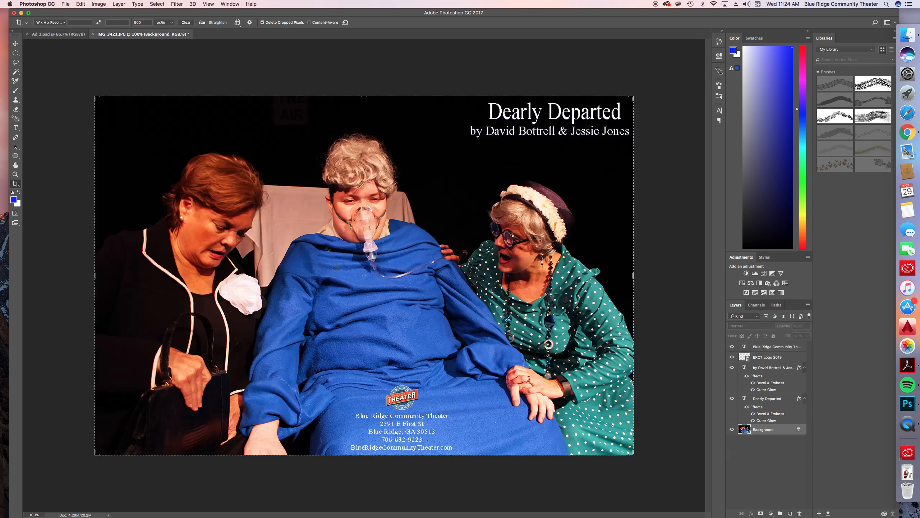
{"action": "left_click", "coordinate": [57, 34]}
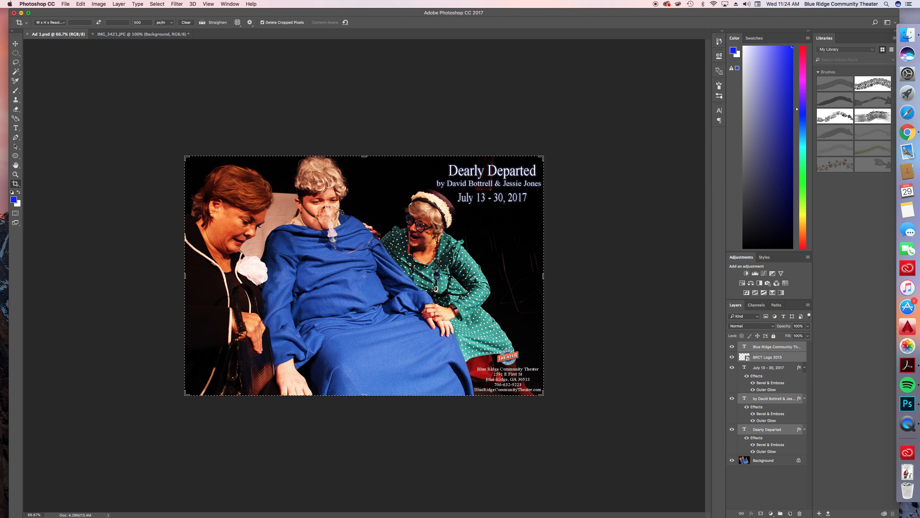
Recheck IMG_3421.JPG against Ad 1.psd, and open the Final folder inside Dearly Departed Pics in Finder
{"action": "left_click", "coordinate": [148, 35]}
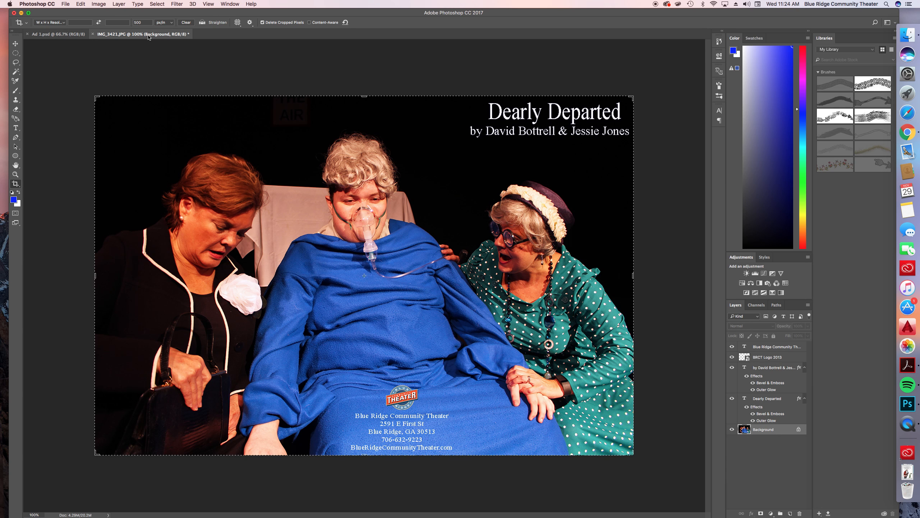
{"action": "left_click", "coordinate": [54, 35]}
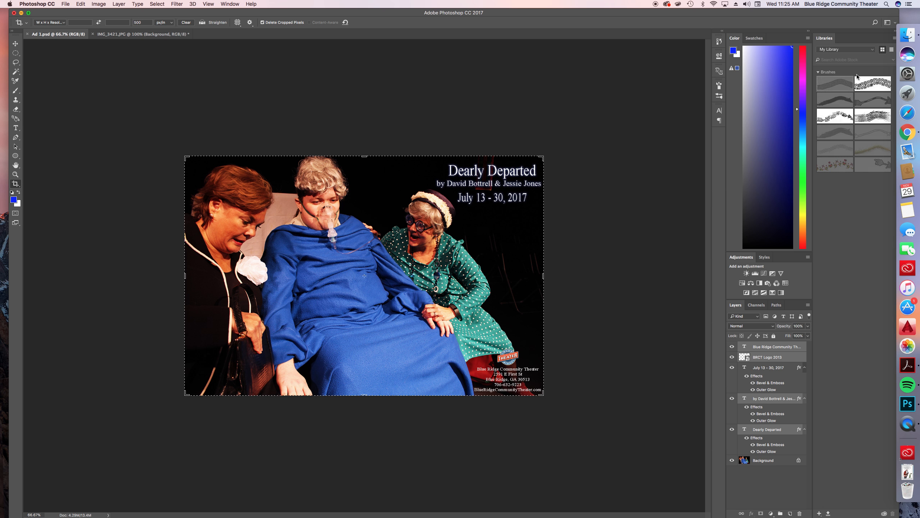
{"action": "left_click", "coordinate": [912, 39]}
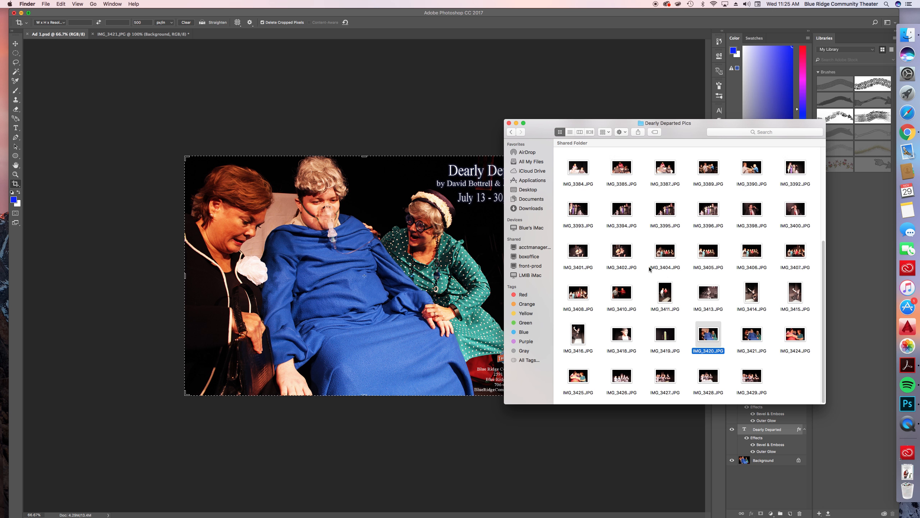
{"action": "scroll", "coordinate": [647, 266], "scroll_direction": "up", "scroll_amount": 1}
{"action": "scroll", "coordinate": [647, 266], "scroll_direction": "up", "scroll_amount": 3}
{"action": "double_click", "coordinate": [577, 165]}
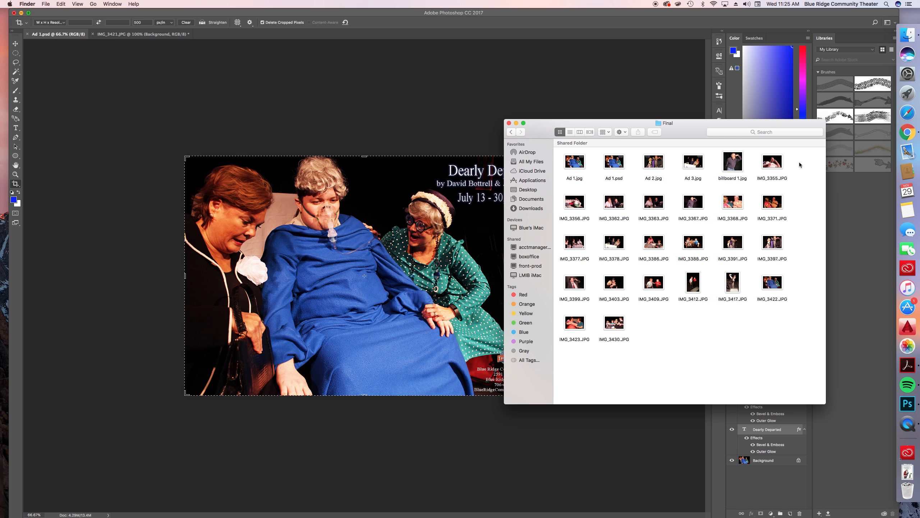
View the stage photos IMG_3386.JPG and IMG_3409.JPG from the Final folder in Preview, closing each one
{"action": "double_click", "coordinate": [647, 247]}
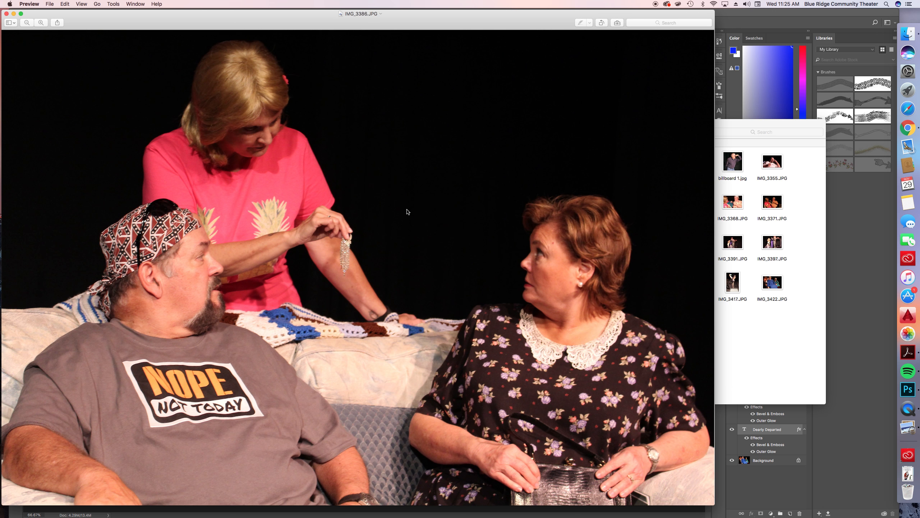
{"action": "left_click", "coordinate": [7, 15]}
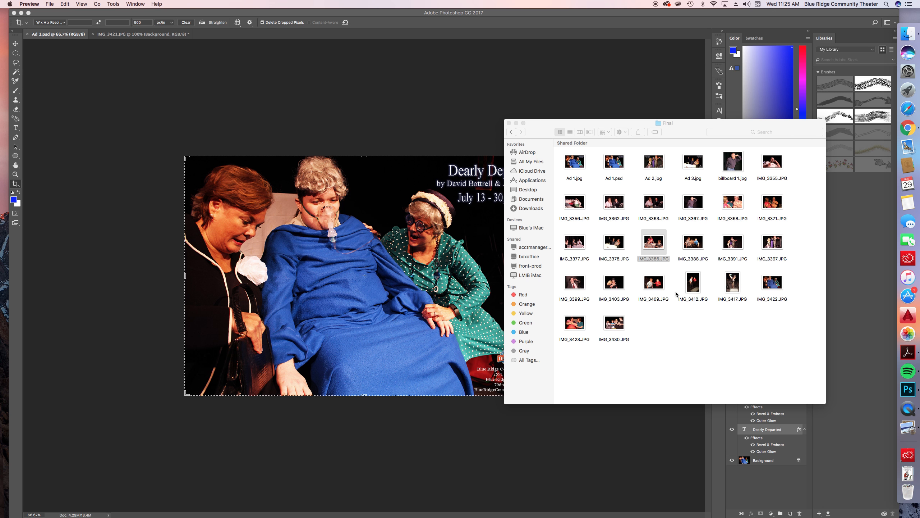
{"action": "left_click", "coordinate": [660, 288]}
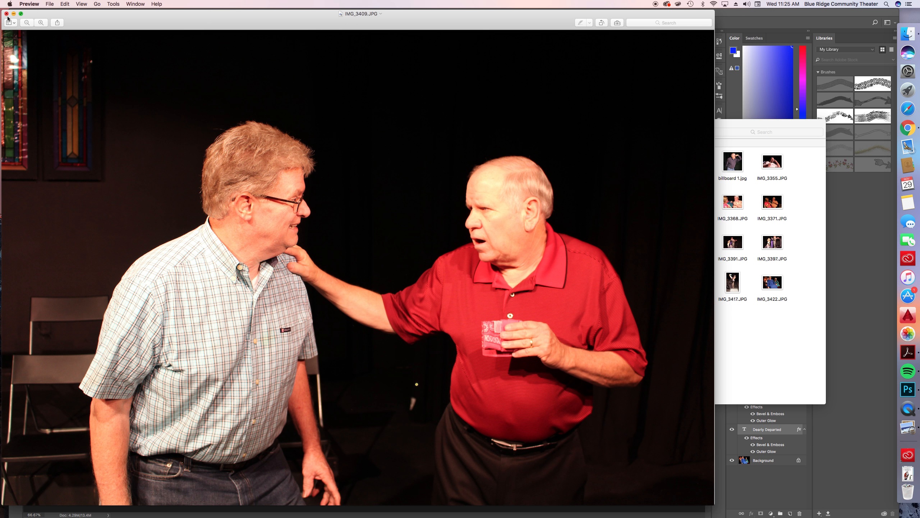
{"action": "left_click", "coordinate": [7, 13]}
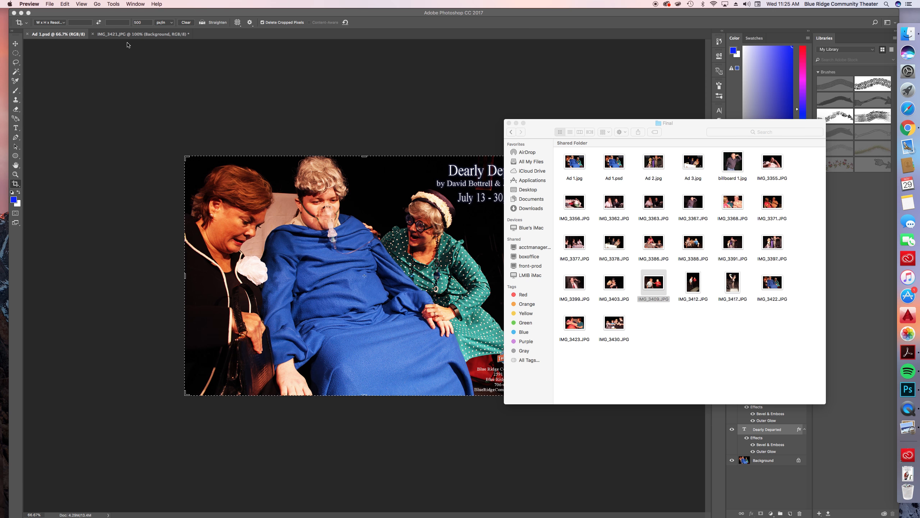
View the portrait-format photo IMG_3417.JPG in Preview, and close it along with the Final folder window
{"action": "left_click", "coordinate": [736, 281]}
{"action": "double_click", "coordinate": [736, 281]}
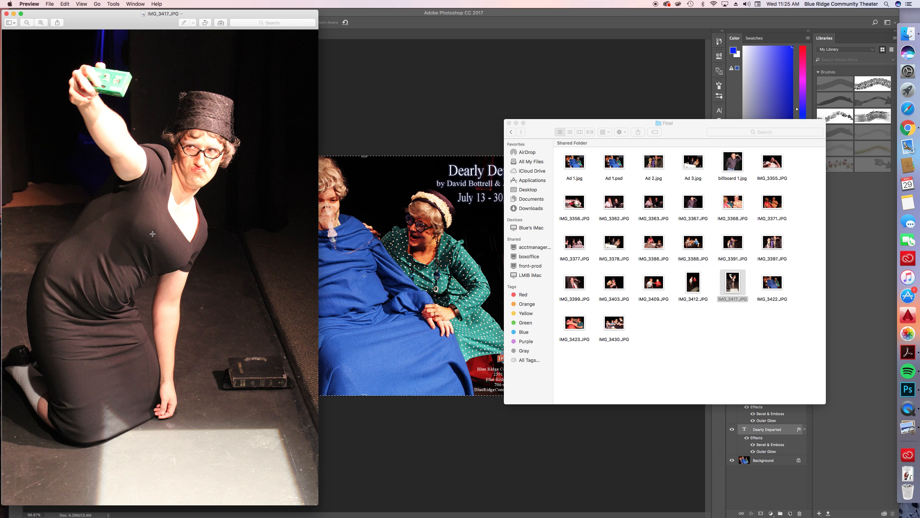
{"action": "left_click", "coordinate": [6, 14]}
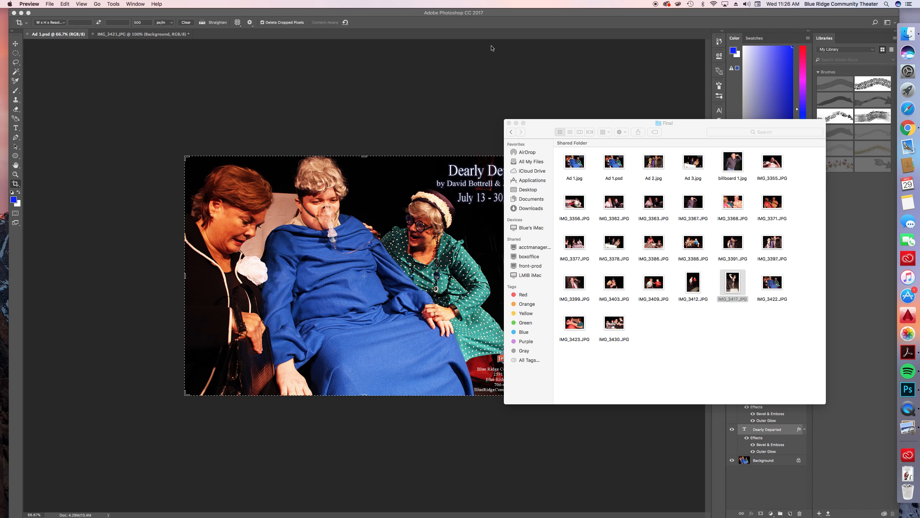
{"action": "left_click", "coordinate": [509, 124]}
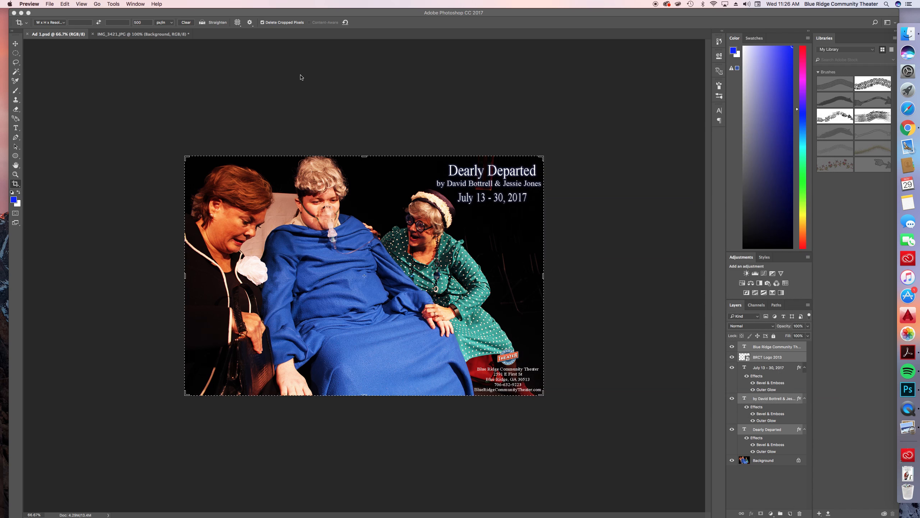